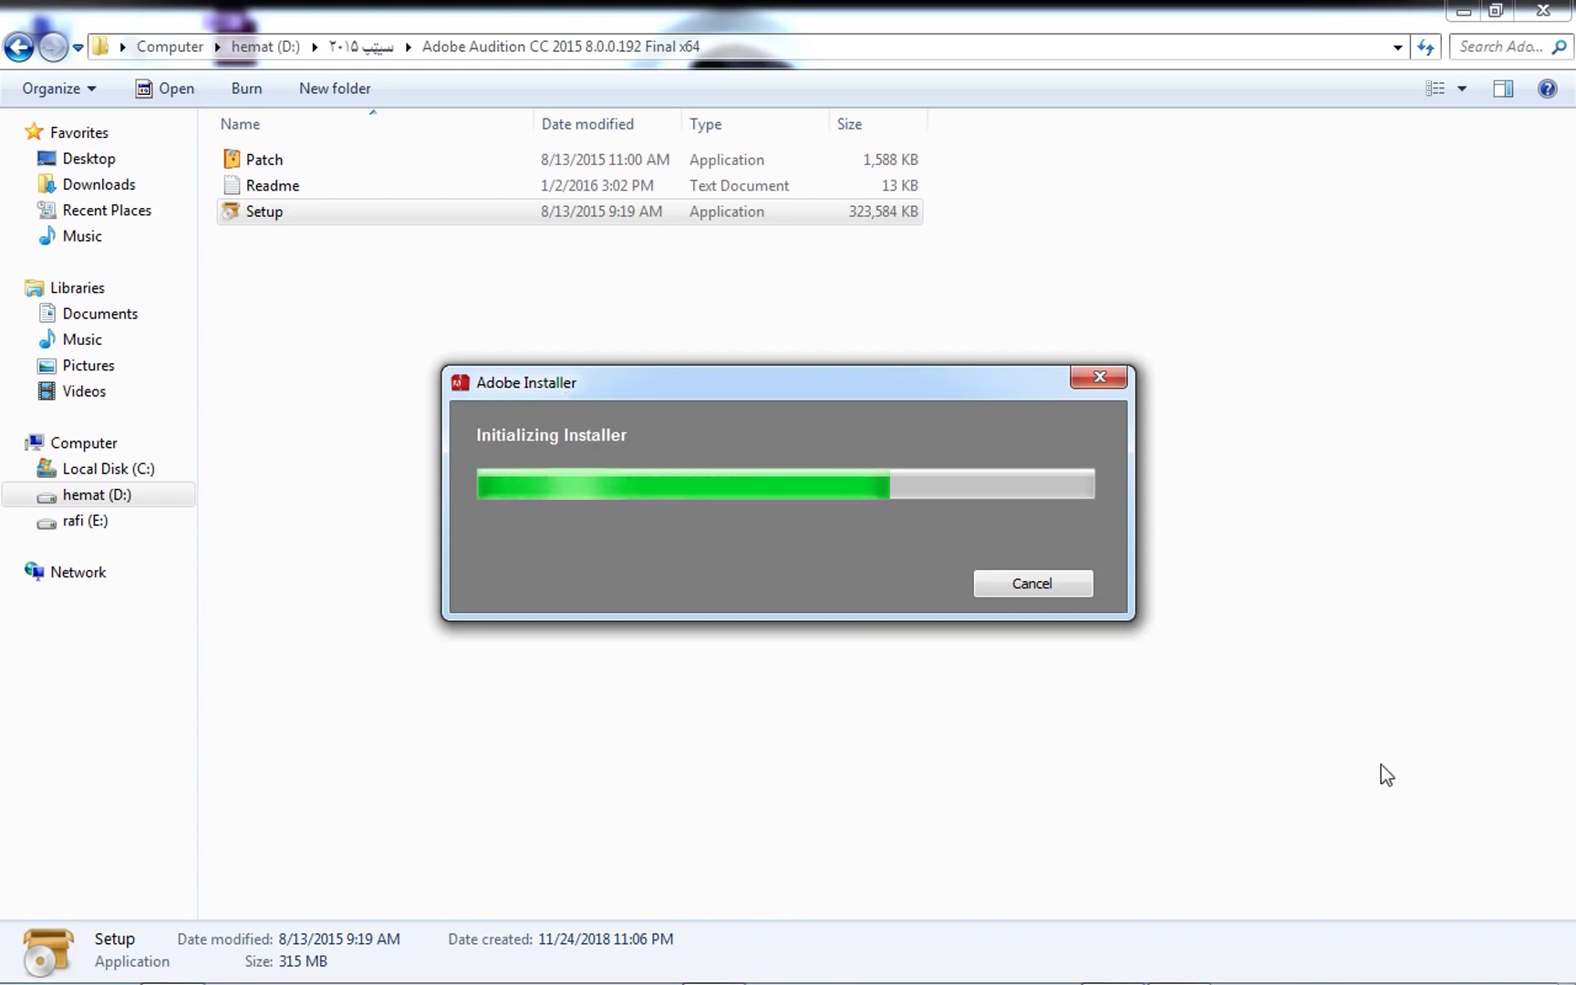
# Step: Choose the limited-time trial installation of Adobe Audition CC 2015, attempt the Adobe ID sign-in, and postpone signing in
pyautogui.moveTo(1277, 981)
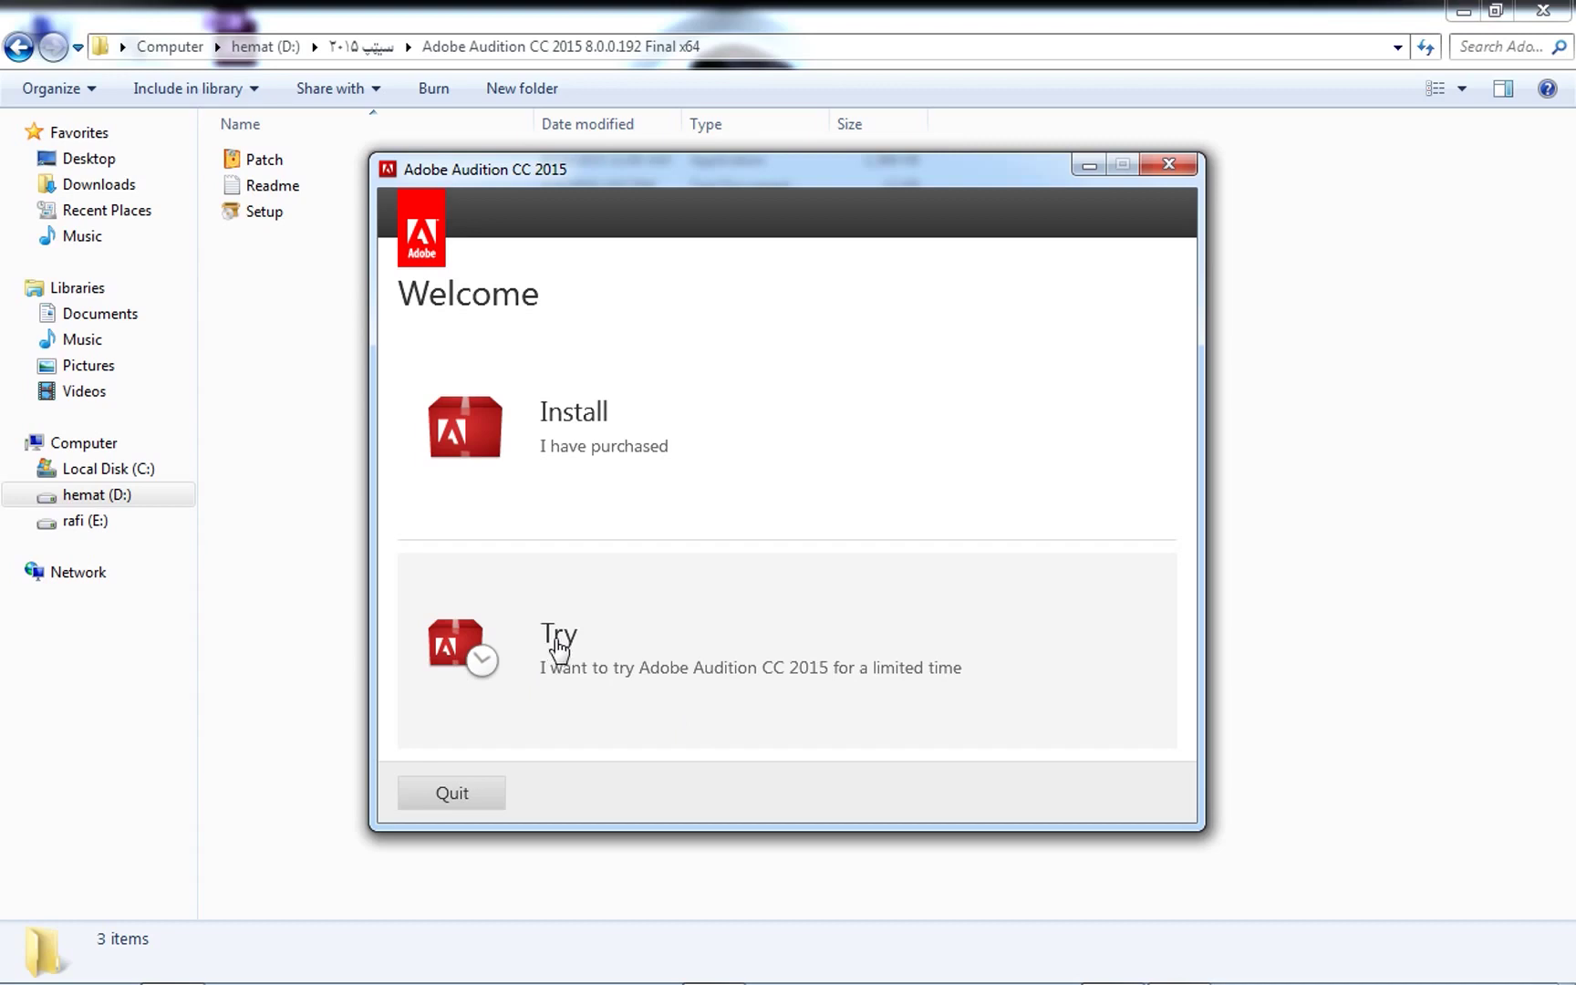
pyautogui.click(458, 641)
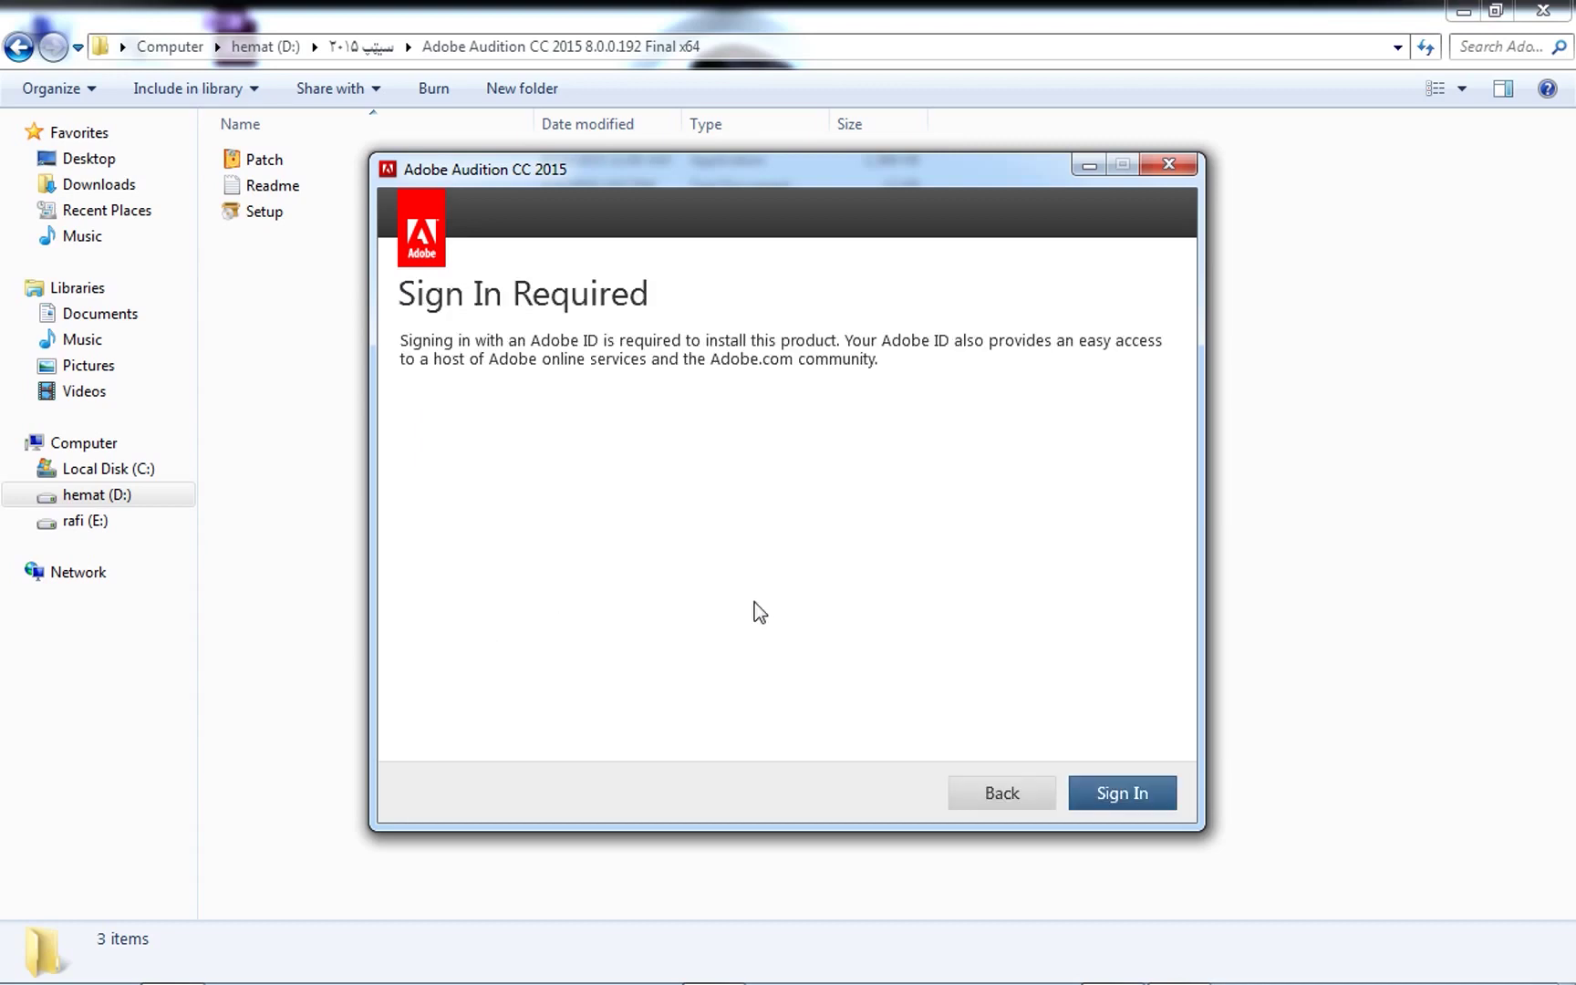
pyautogui.click(1104, 798)
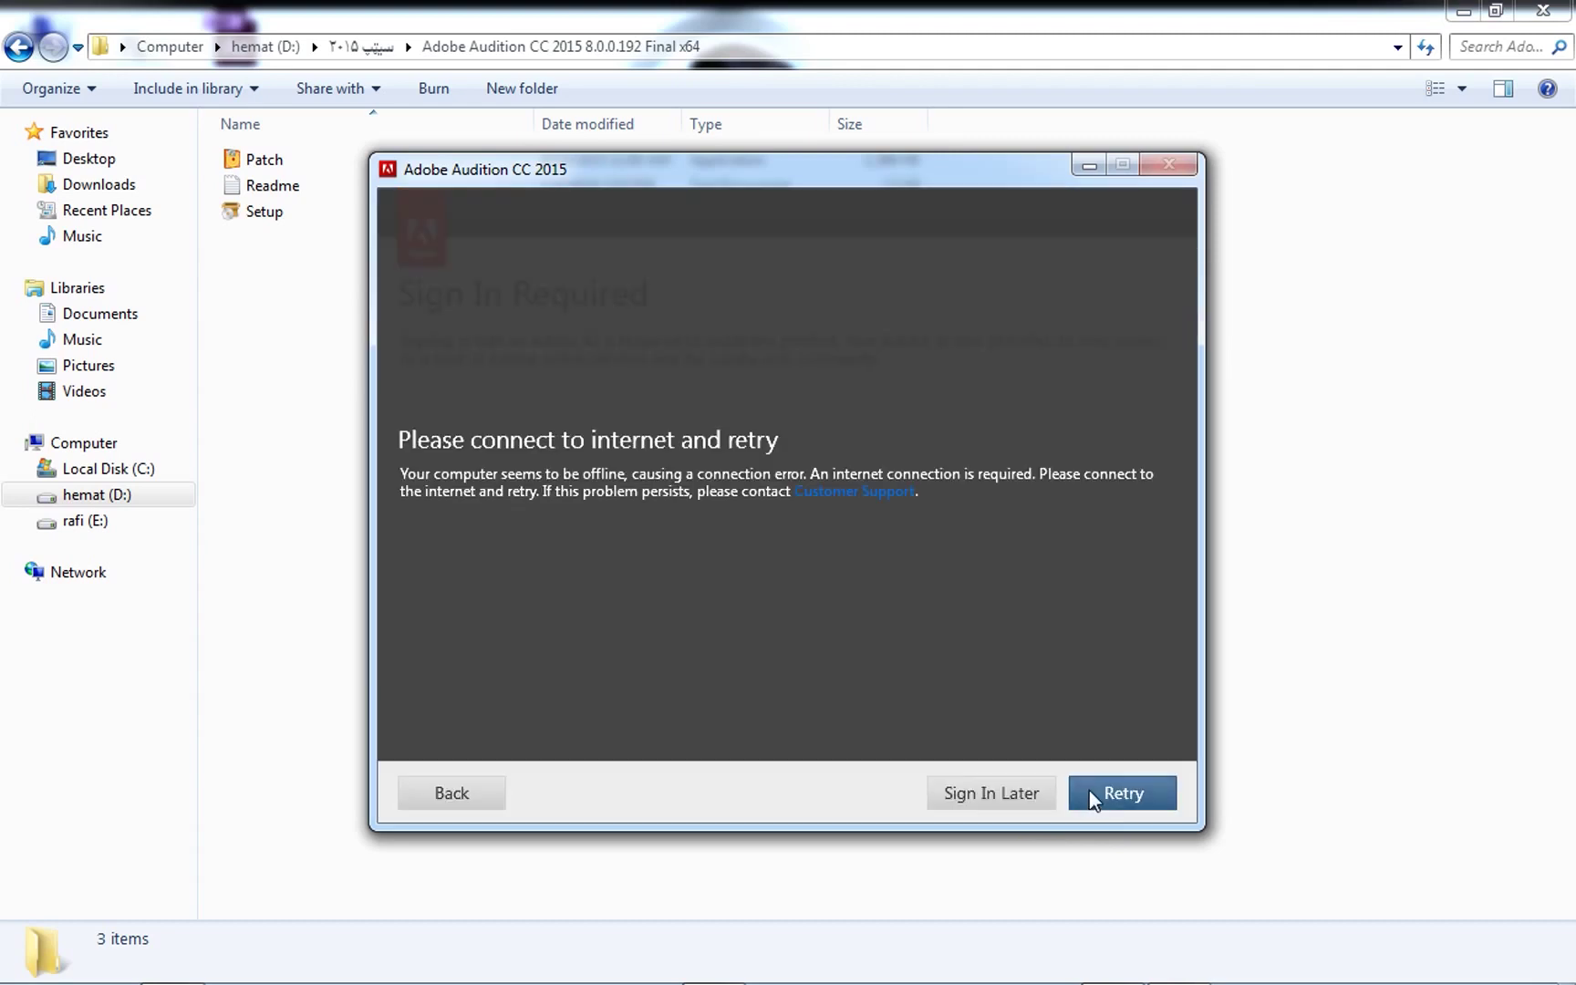
pyautogui.click(1007, 802)
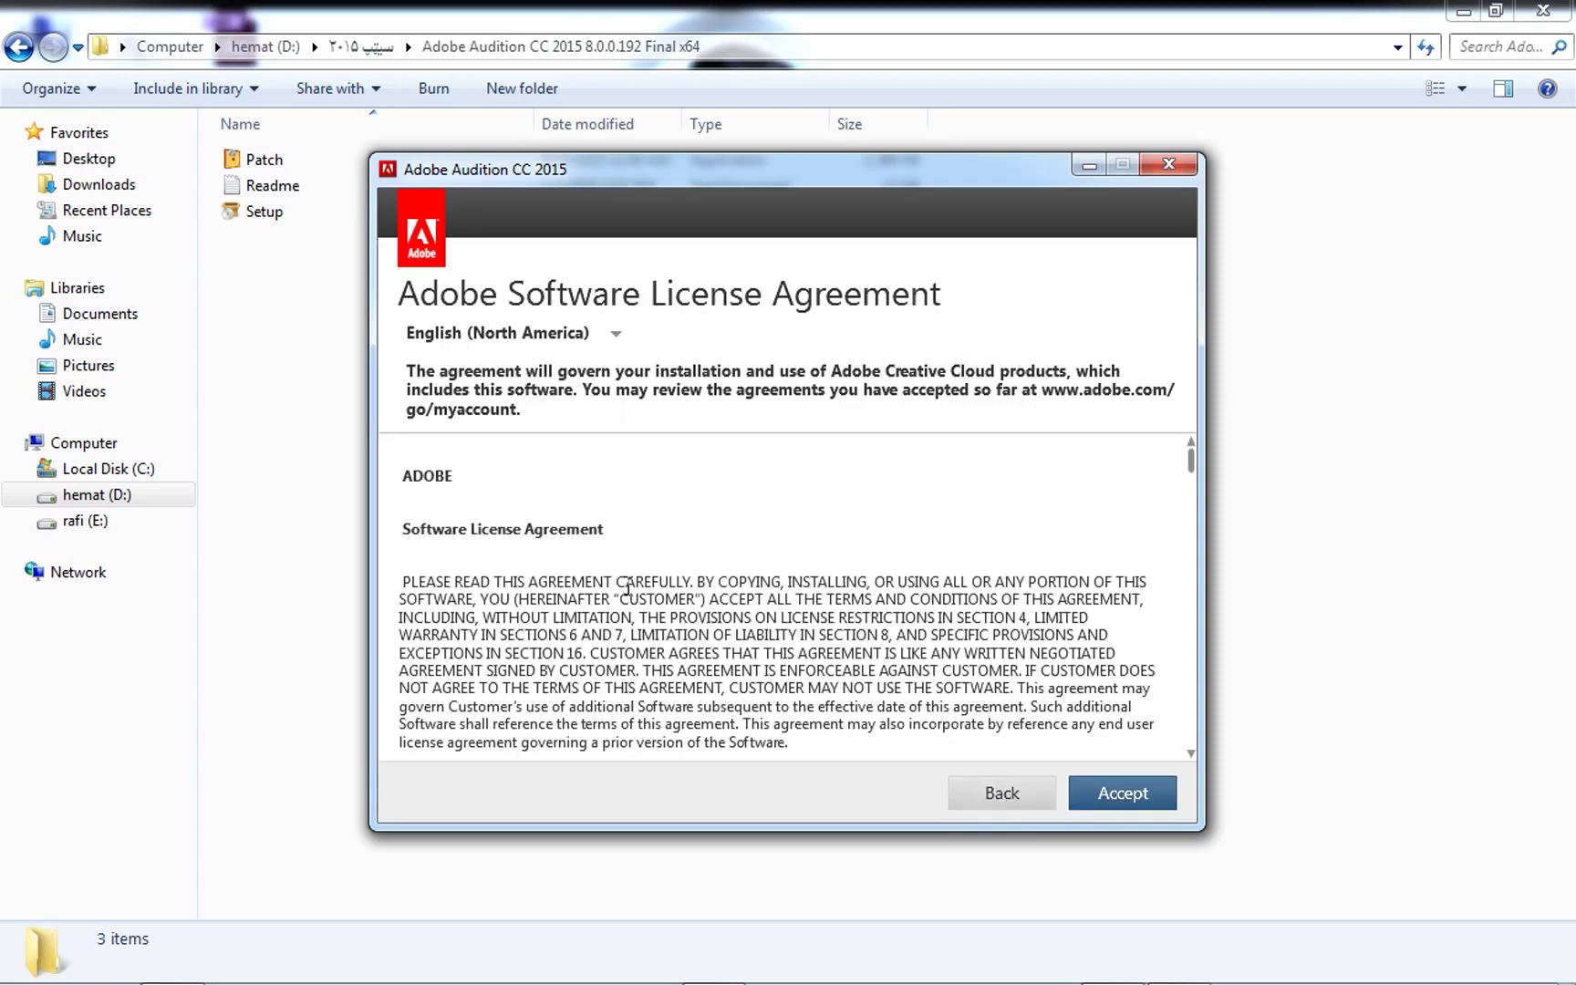
# Step: Skim the Adobe Software License Agreement and accept it
pyautogui.click(1192, 506)
pyautogui.scroll(-10, 1193, 508)
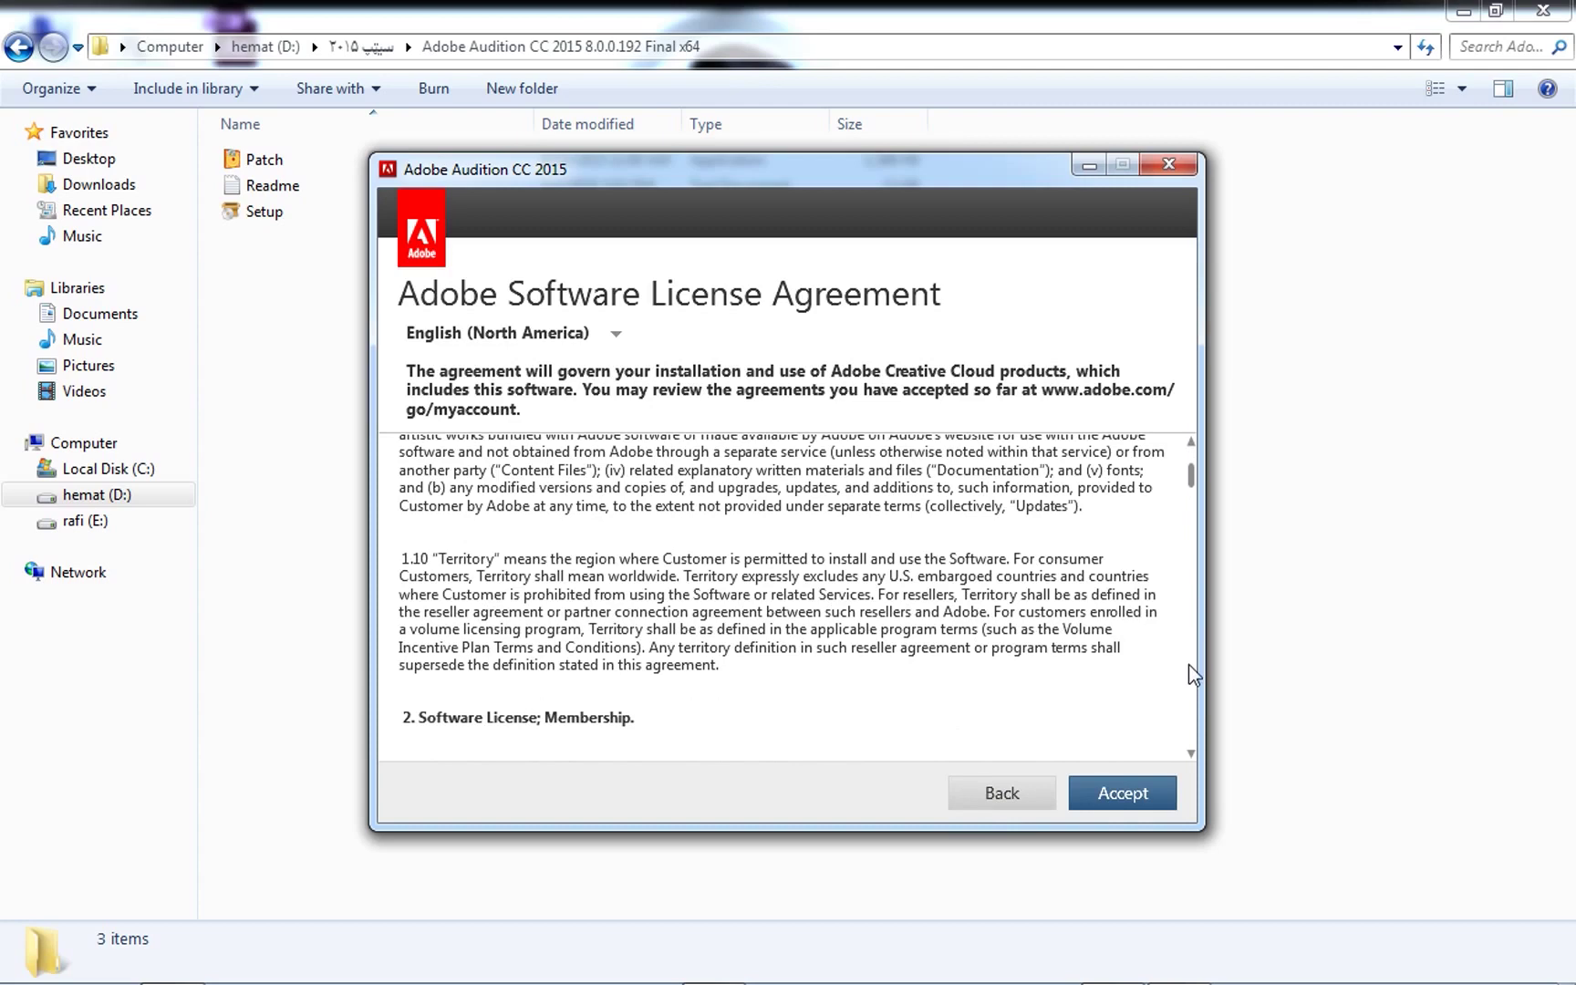
pyautogui.scroll(-10, 1187, 591)
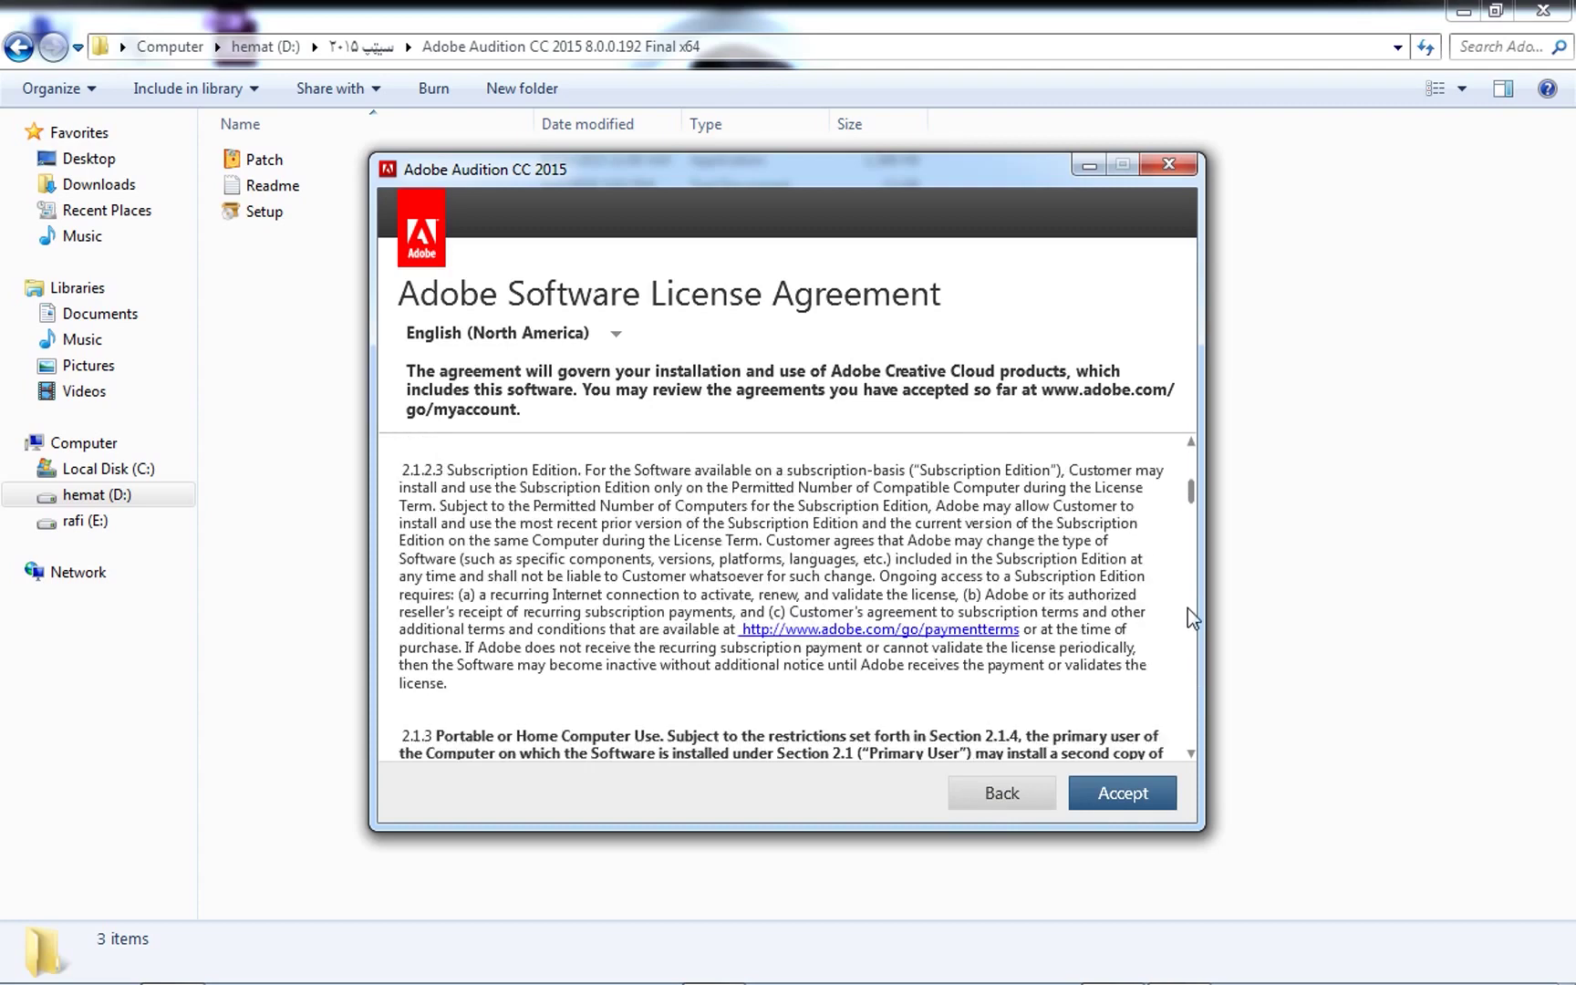
pyautogui.click(1120, 791)
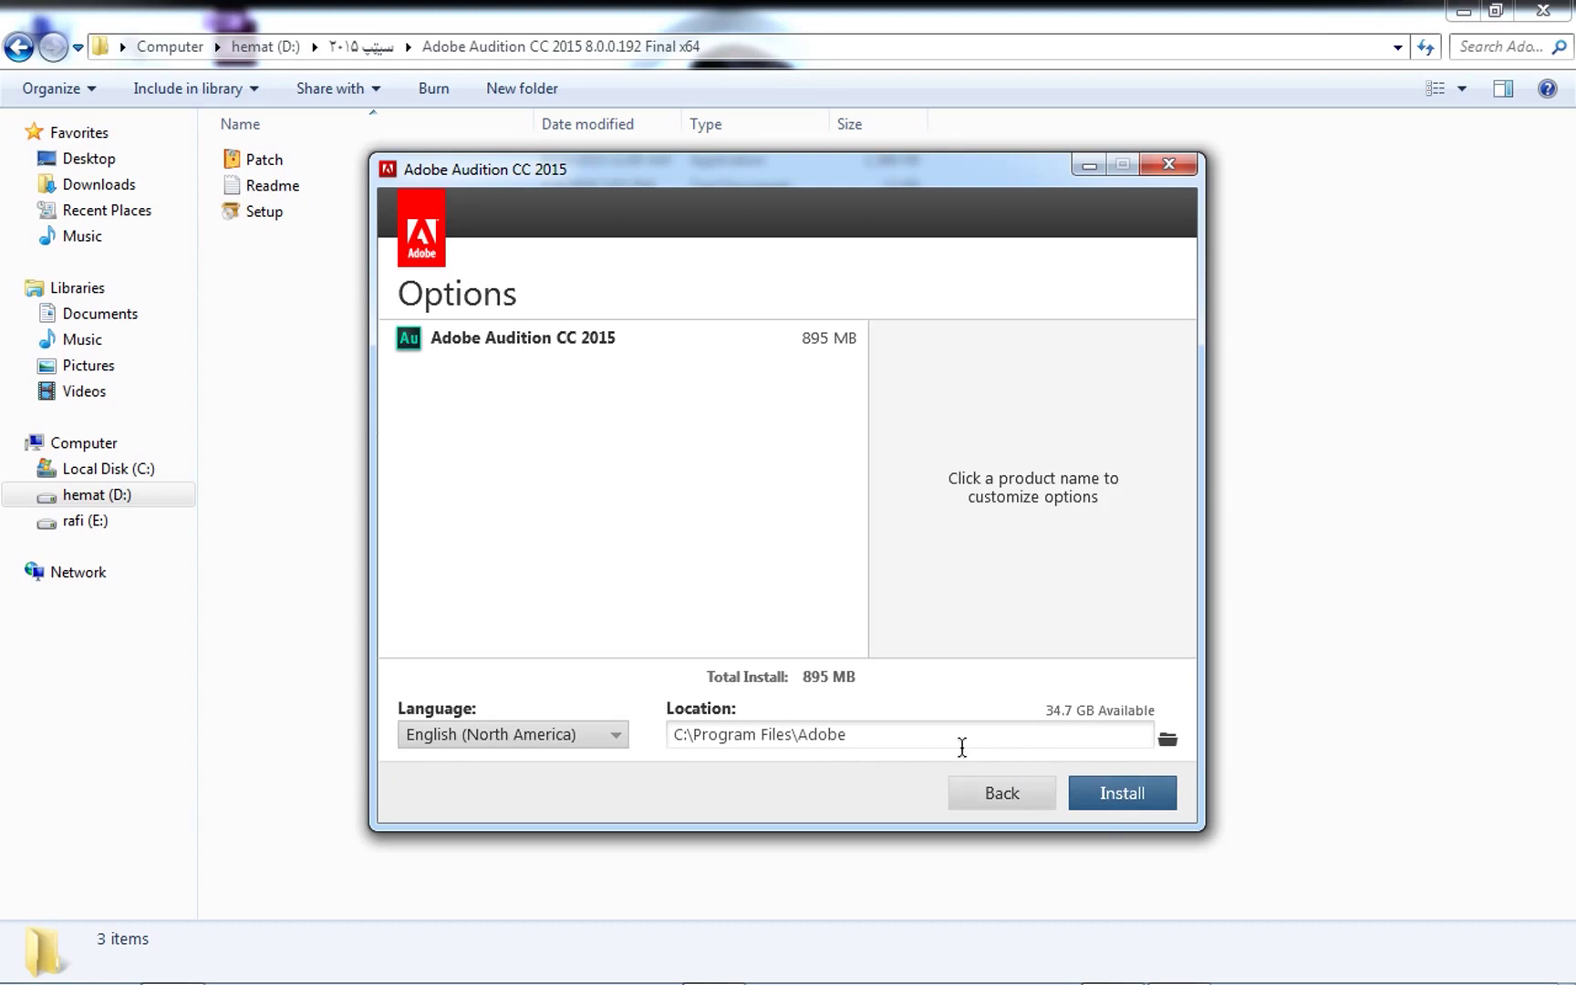
# Step: Check the location and language options, keep C:\Program Files\Adobe and English (North America), and start the installation
pyautogui.click(1168, 740)
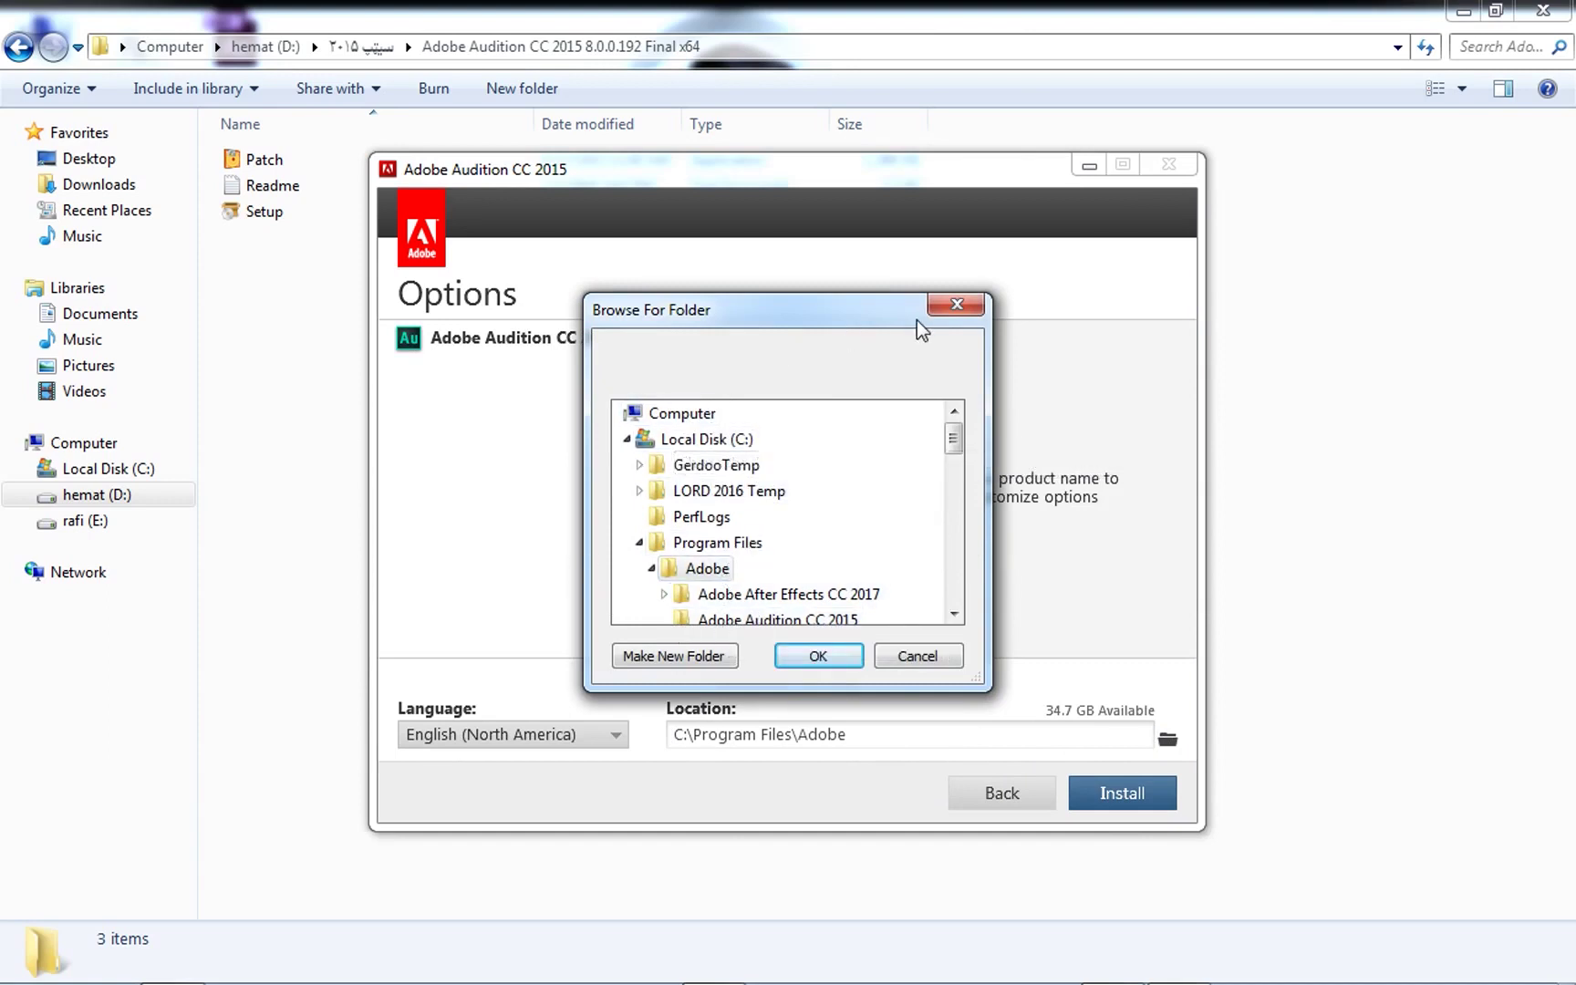
pyautogui.click(956, 306)
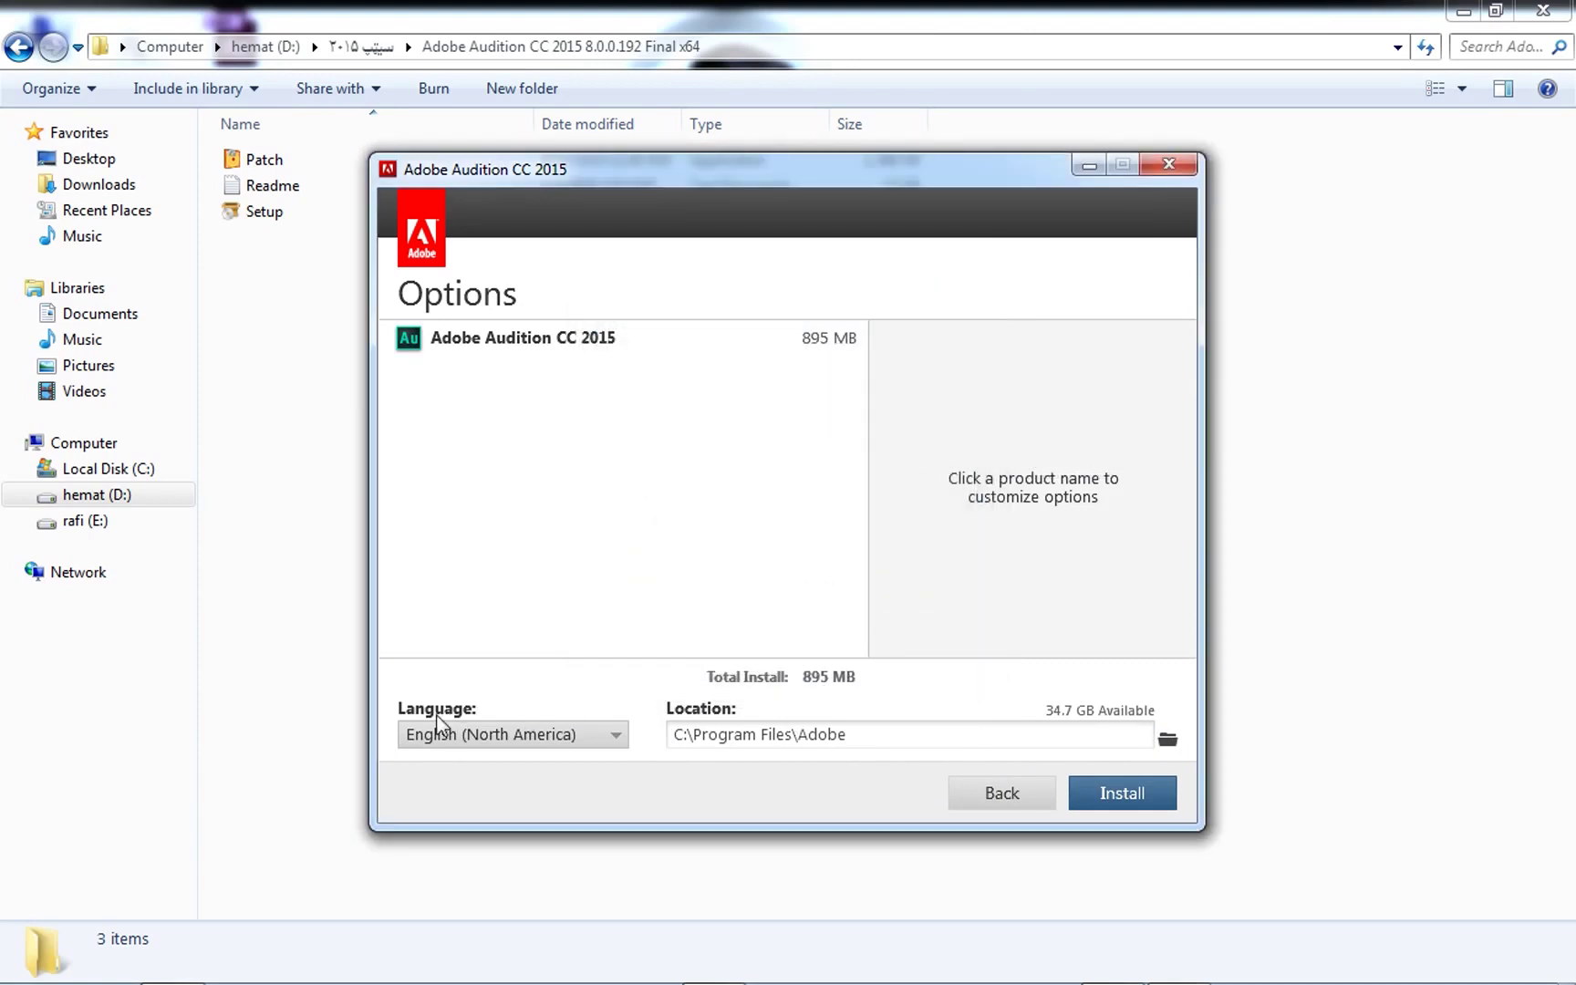
pyautogui.click(615, 737)
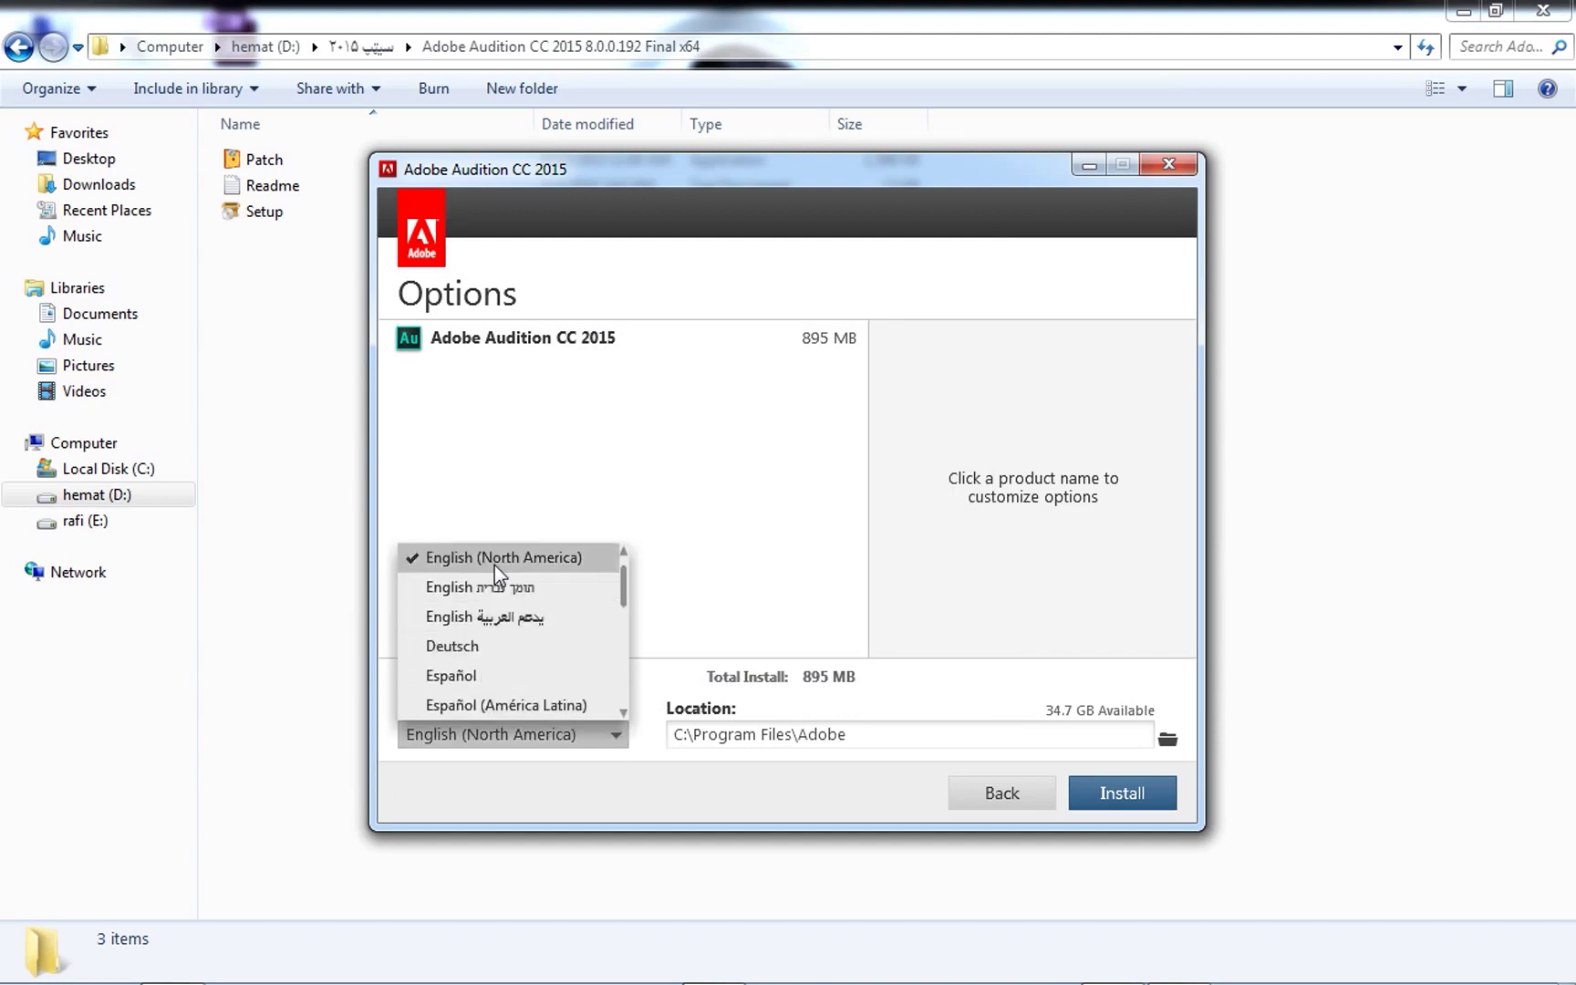
pyautogui.click(617, 741)
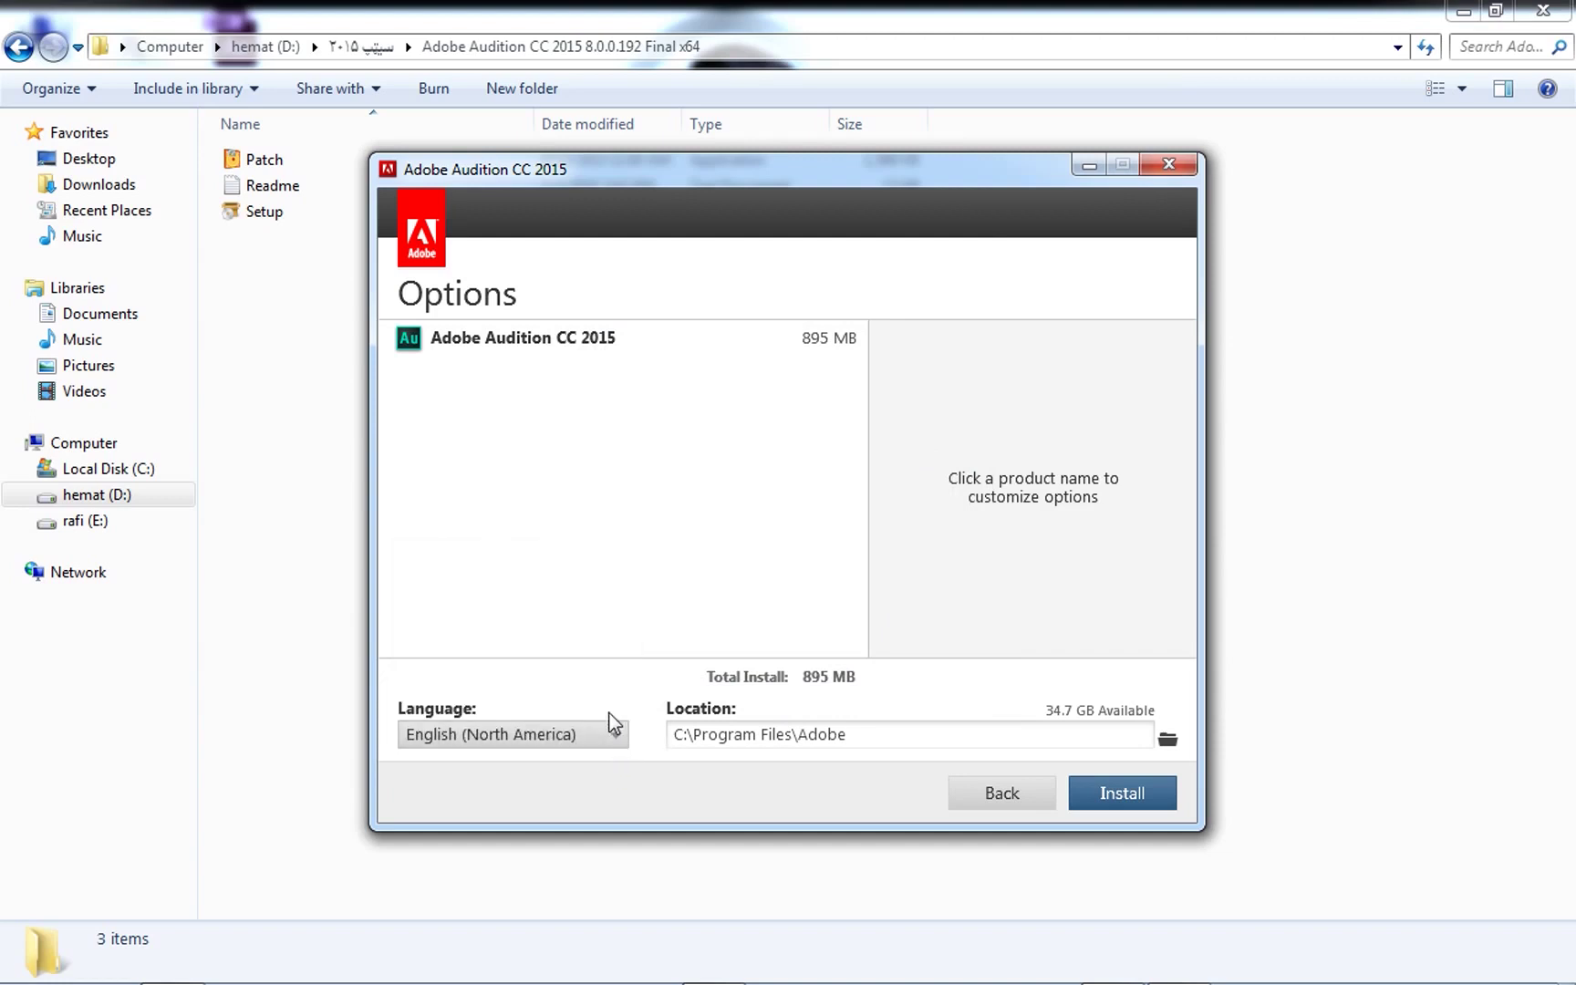
pyautogui.click(1111, 795)
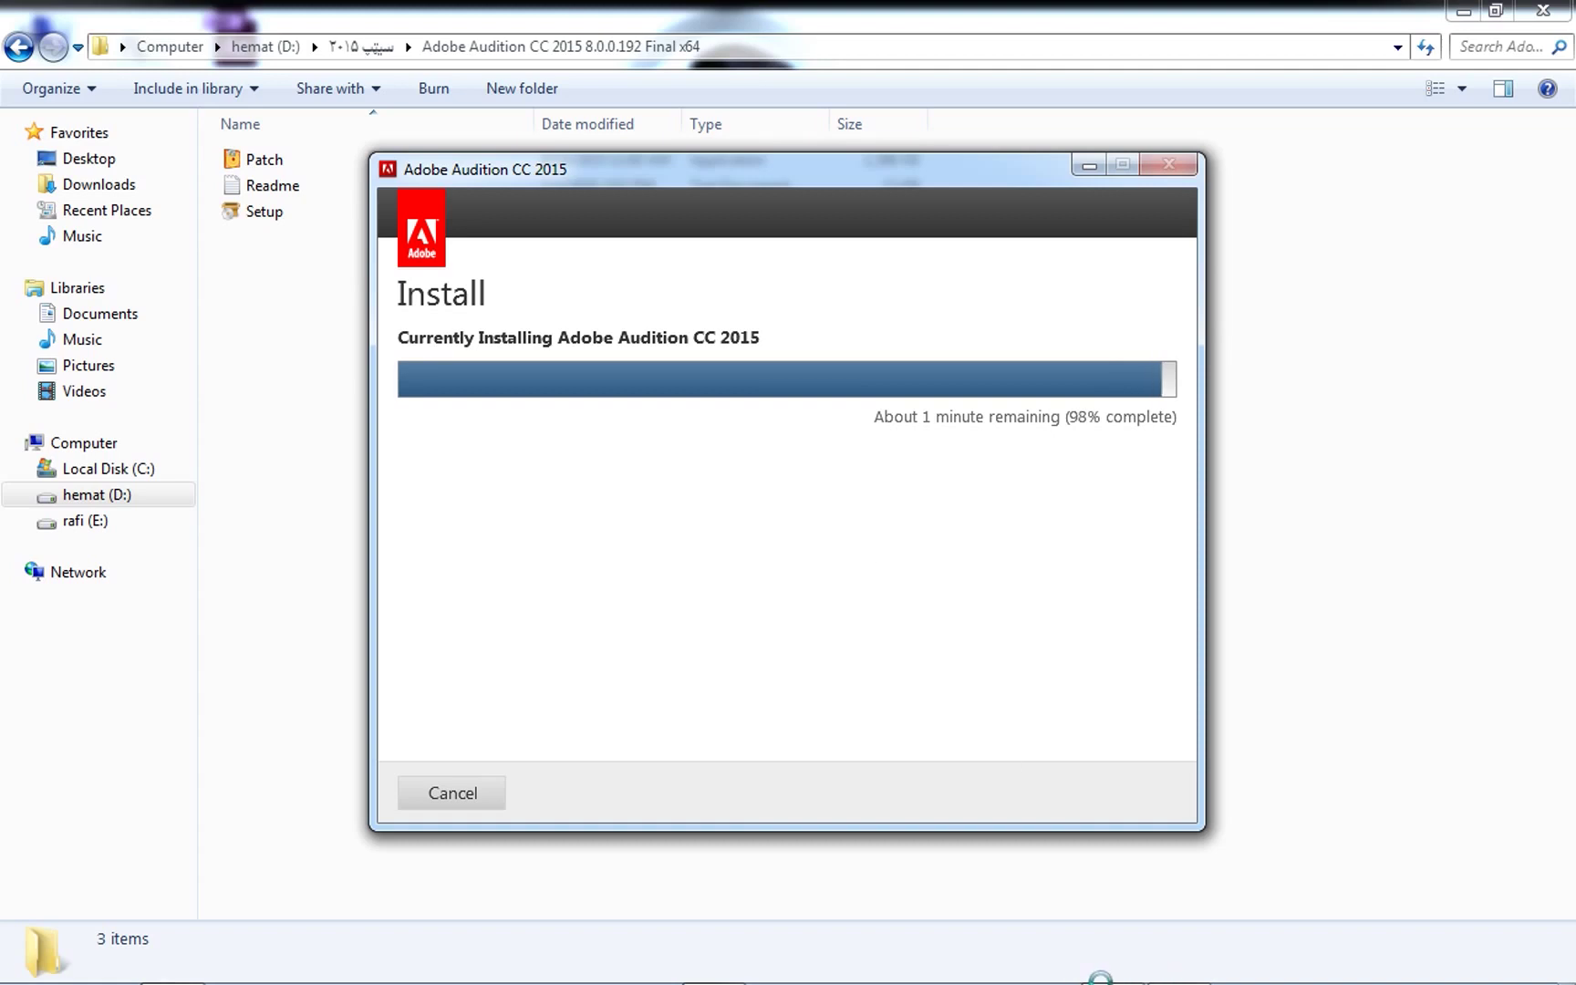
# Step: Wait for the installation to finish, and close the installer and the setup folder window without launching Audition
pyautogui.moveTo(1225, 980)
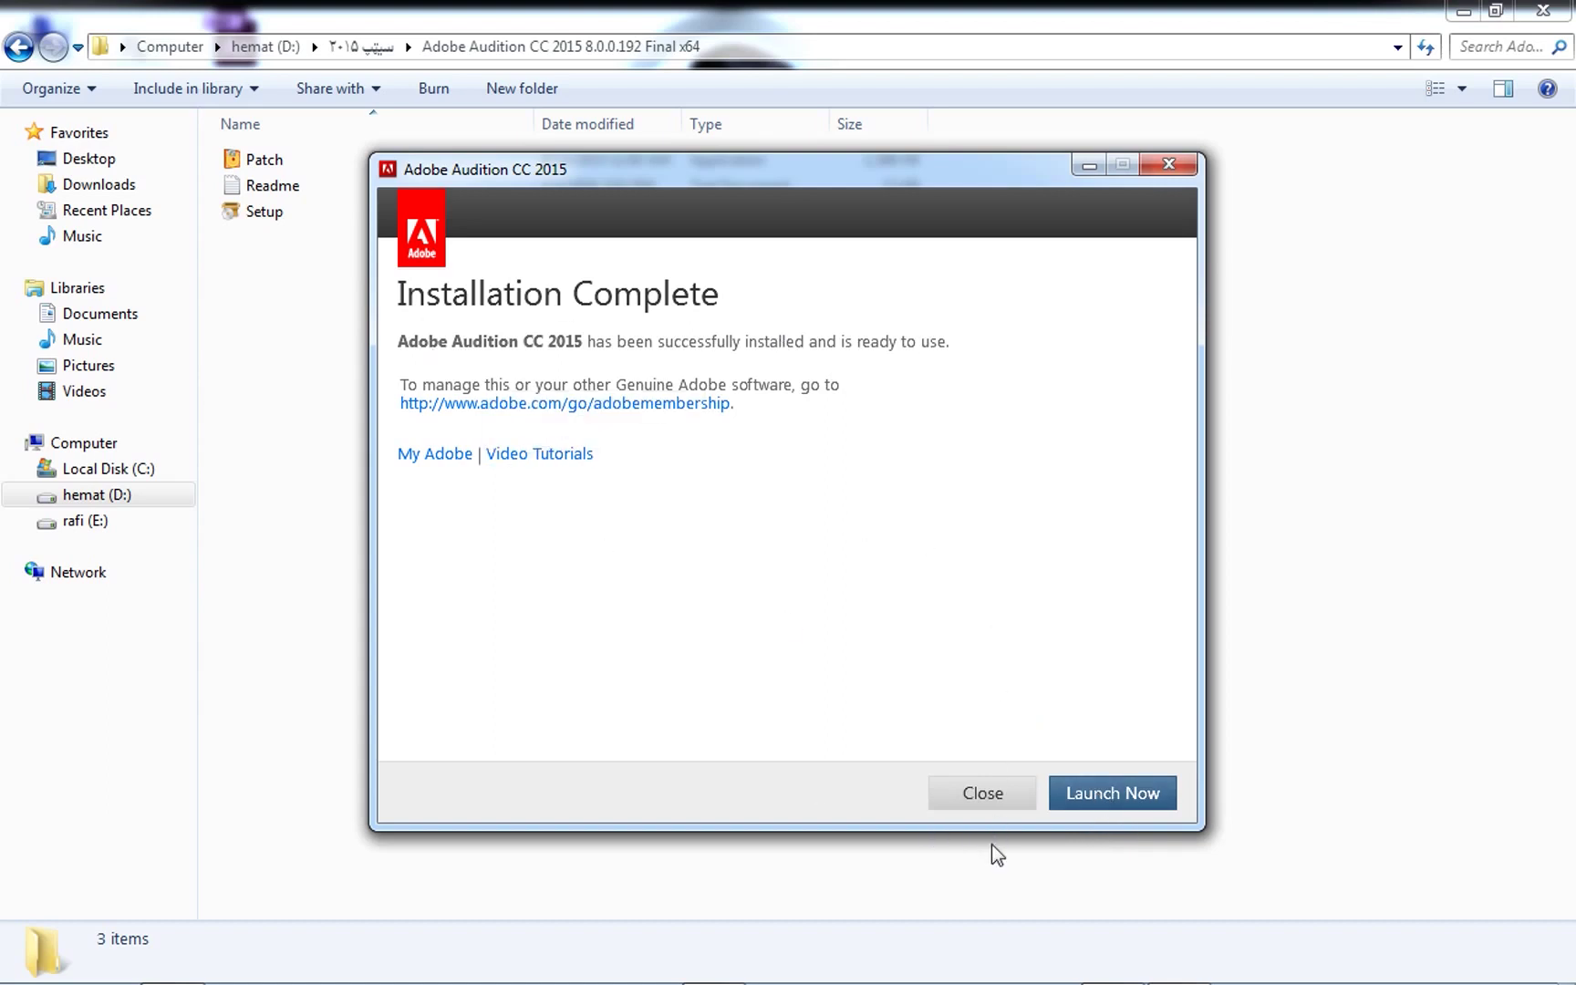
pyautogui.click(982, 794)
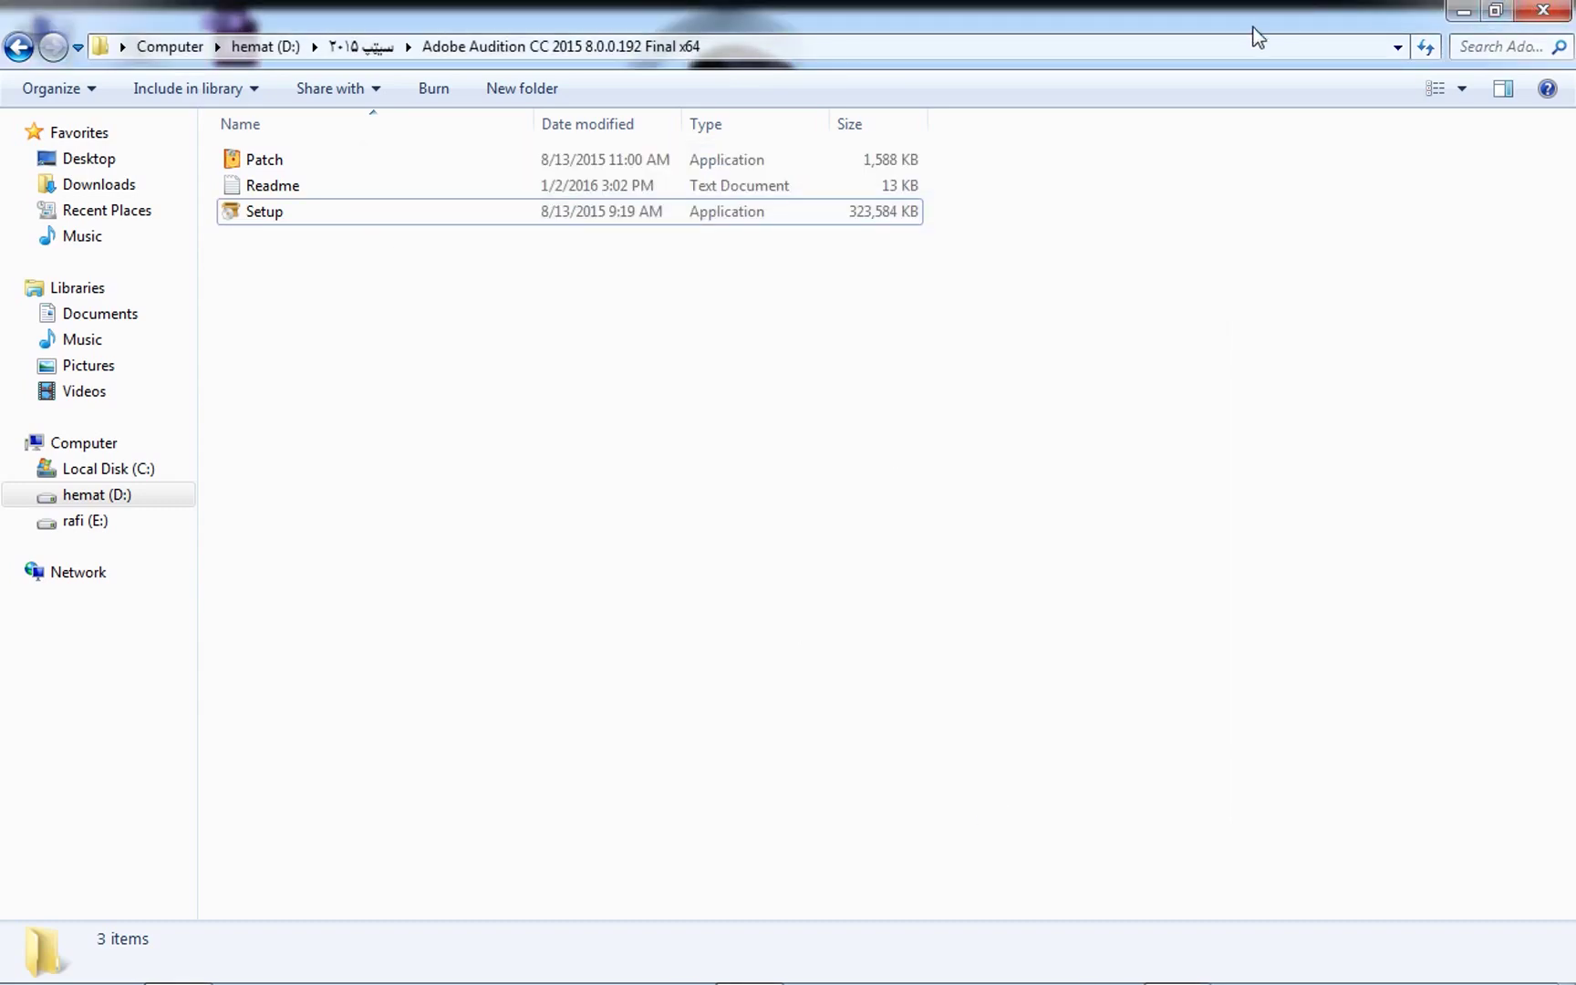
pyautogui.click(1537, 12)
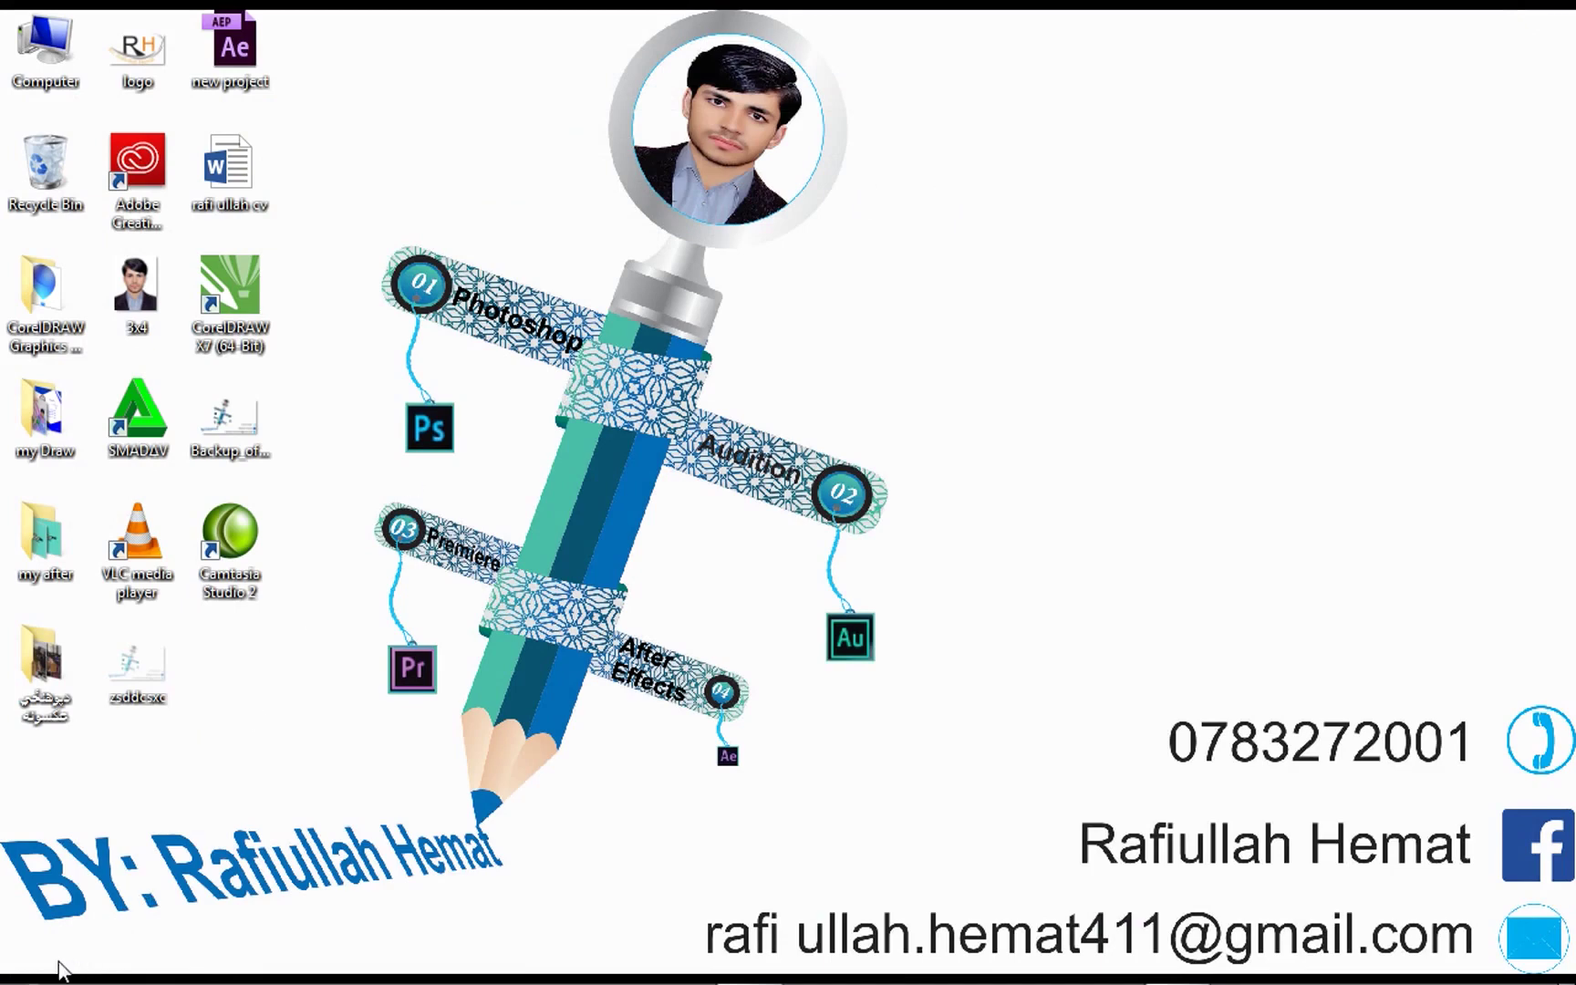
# Step: Pin Adobe Audition CC 2015 to the taskbar and place its shortcut just before After Effects
pyautogui.click(28, 972)
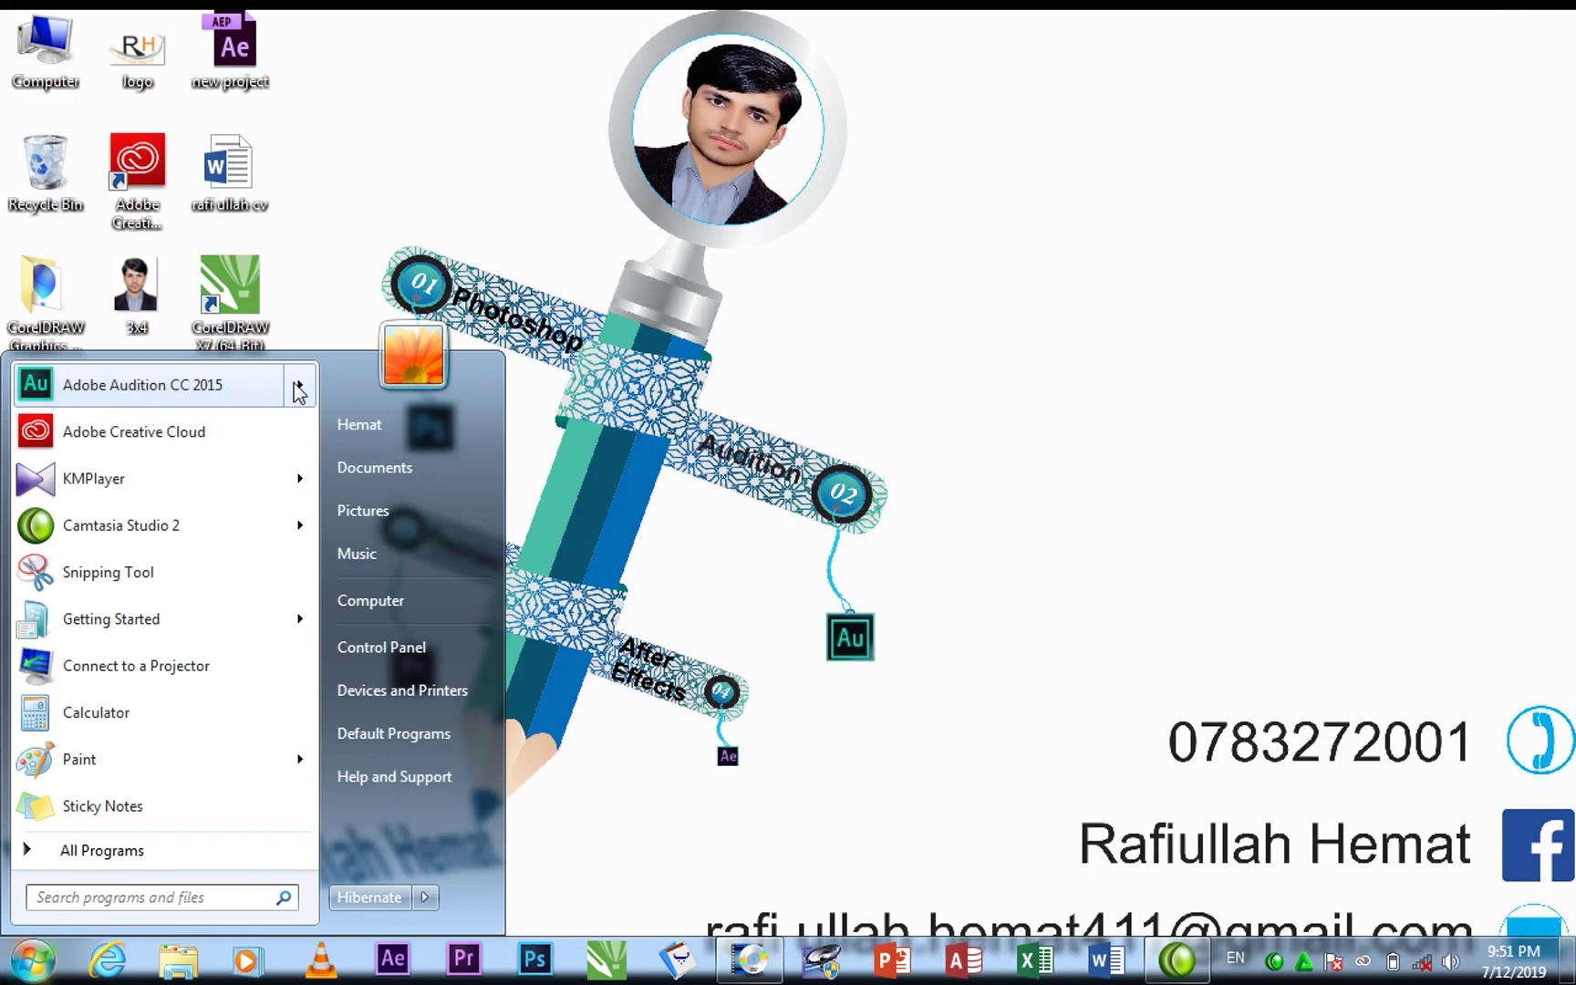
pyautogui.moveTo(128, 390)
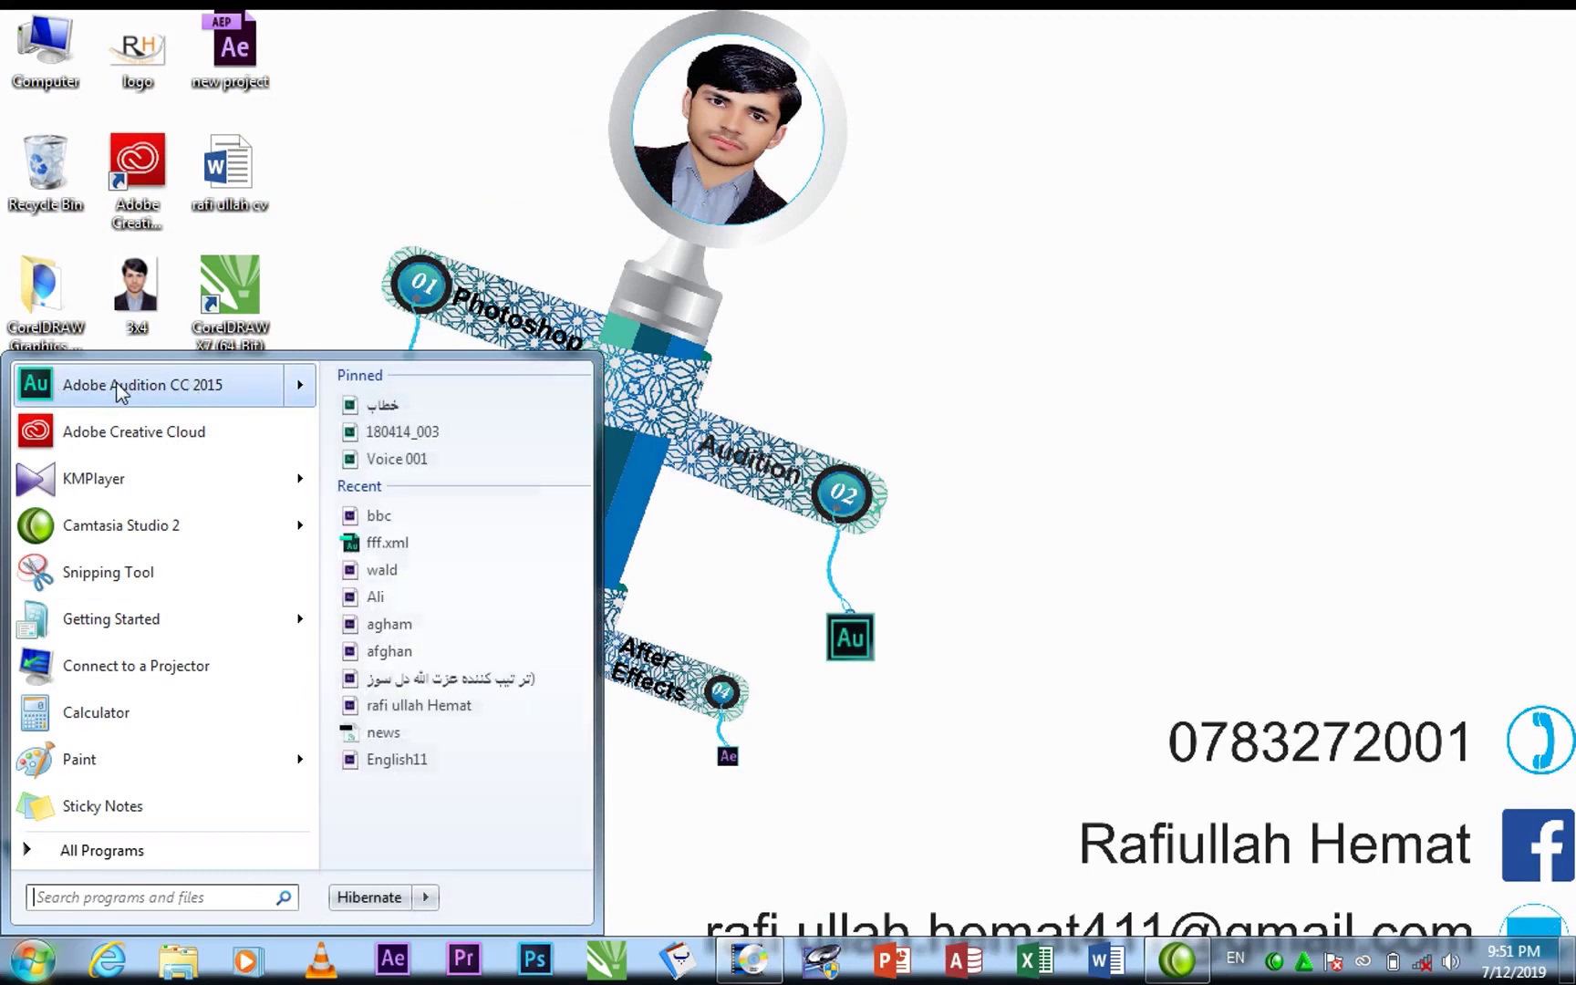
pyautogui.rightClick(115, 385)
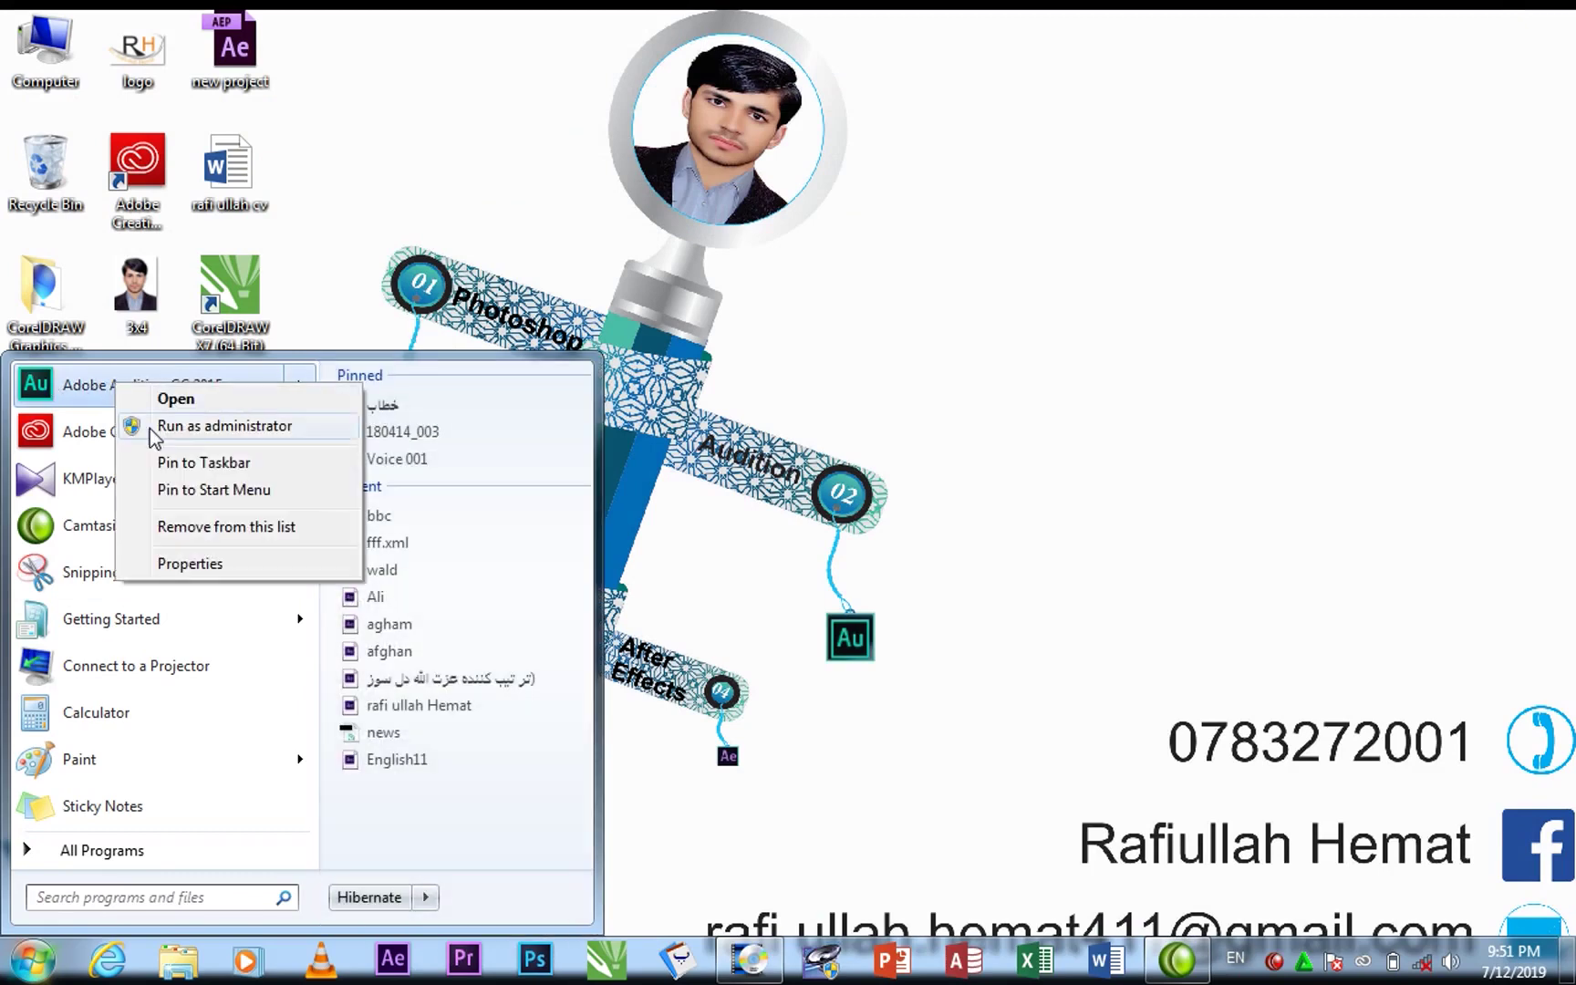
pyautogui.click(172, 469)
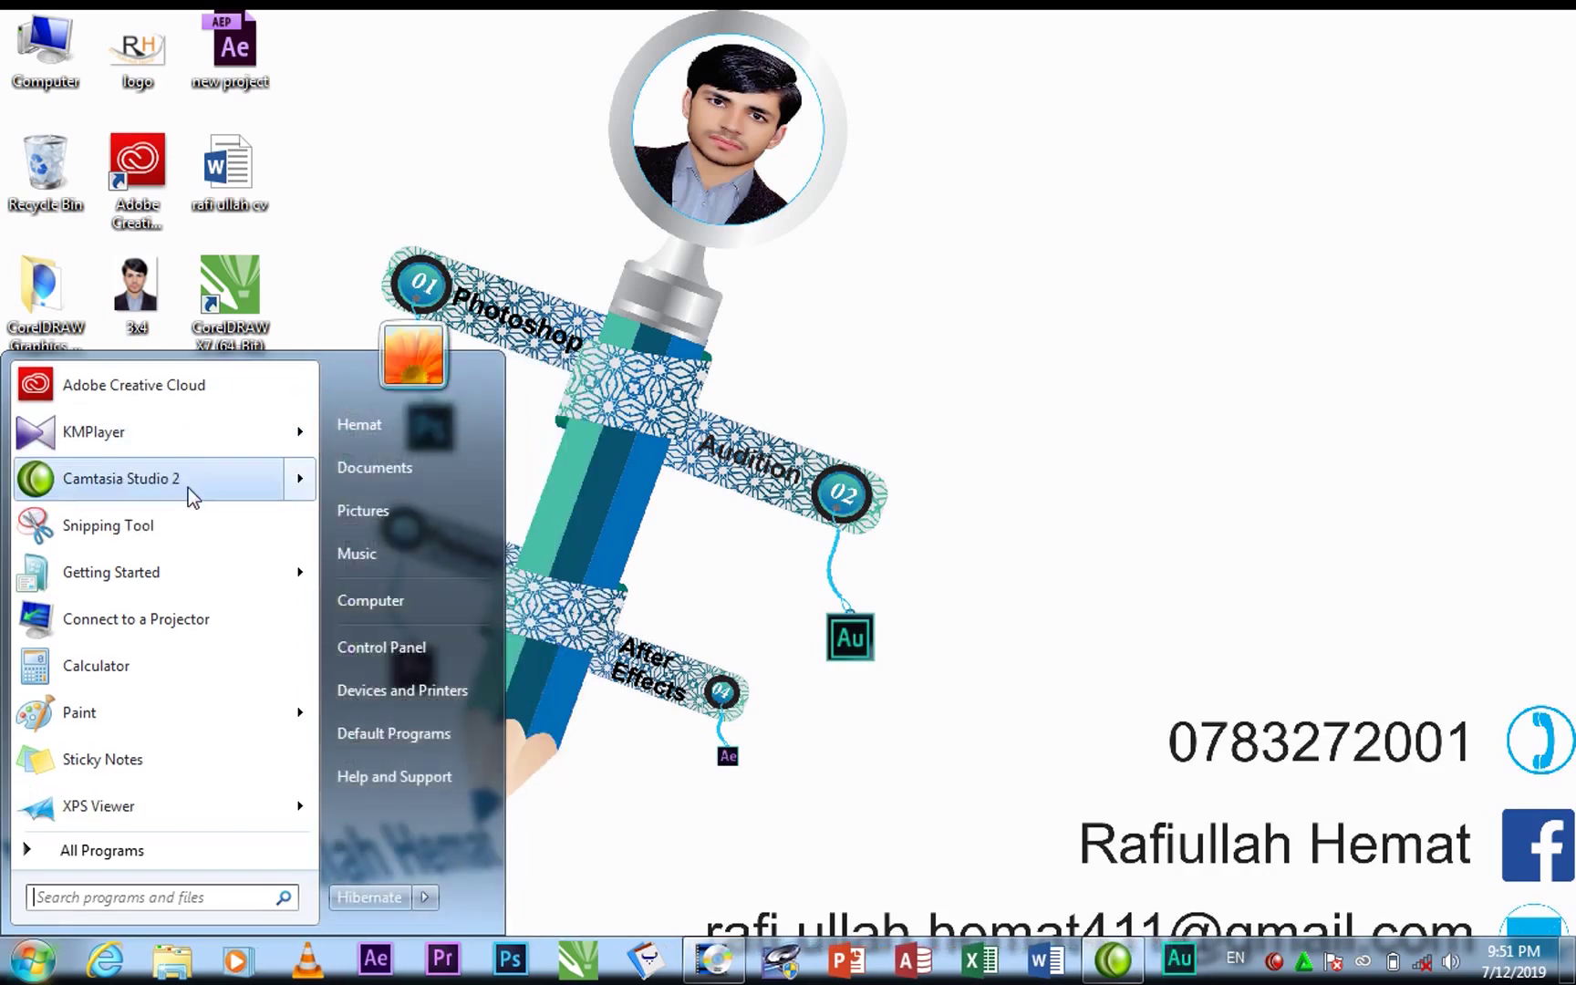
pyautogui.click(1195, 975)
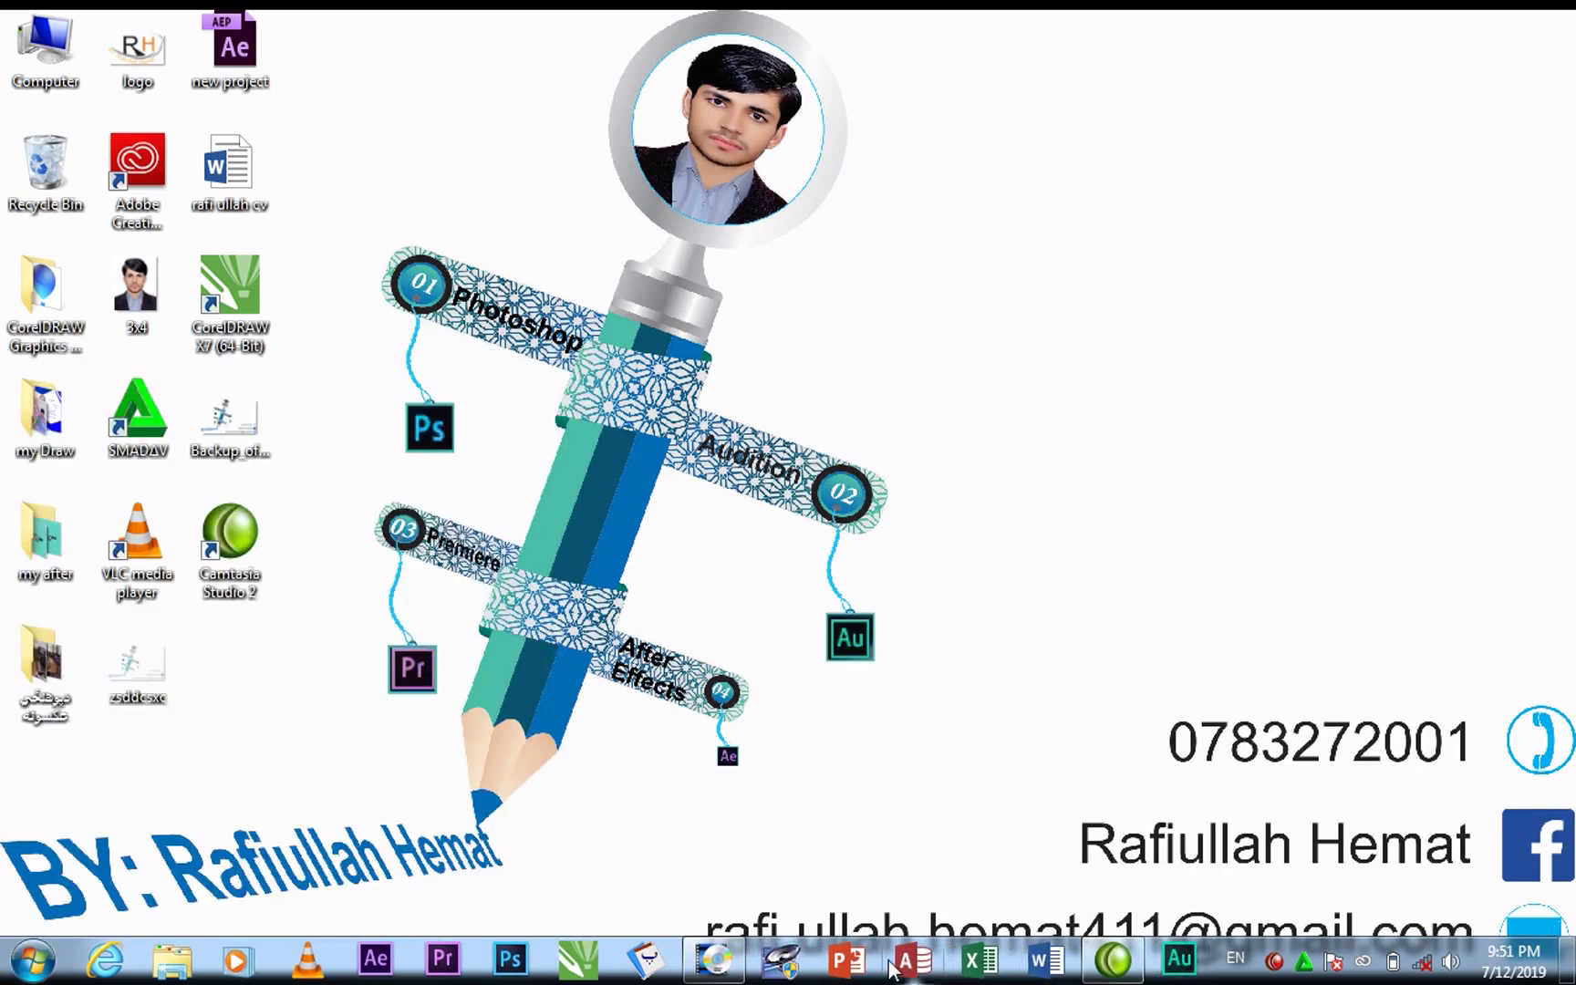
pyautogui.moveTo(1179, 967); pyautogui.dragTo(372, 971)
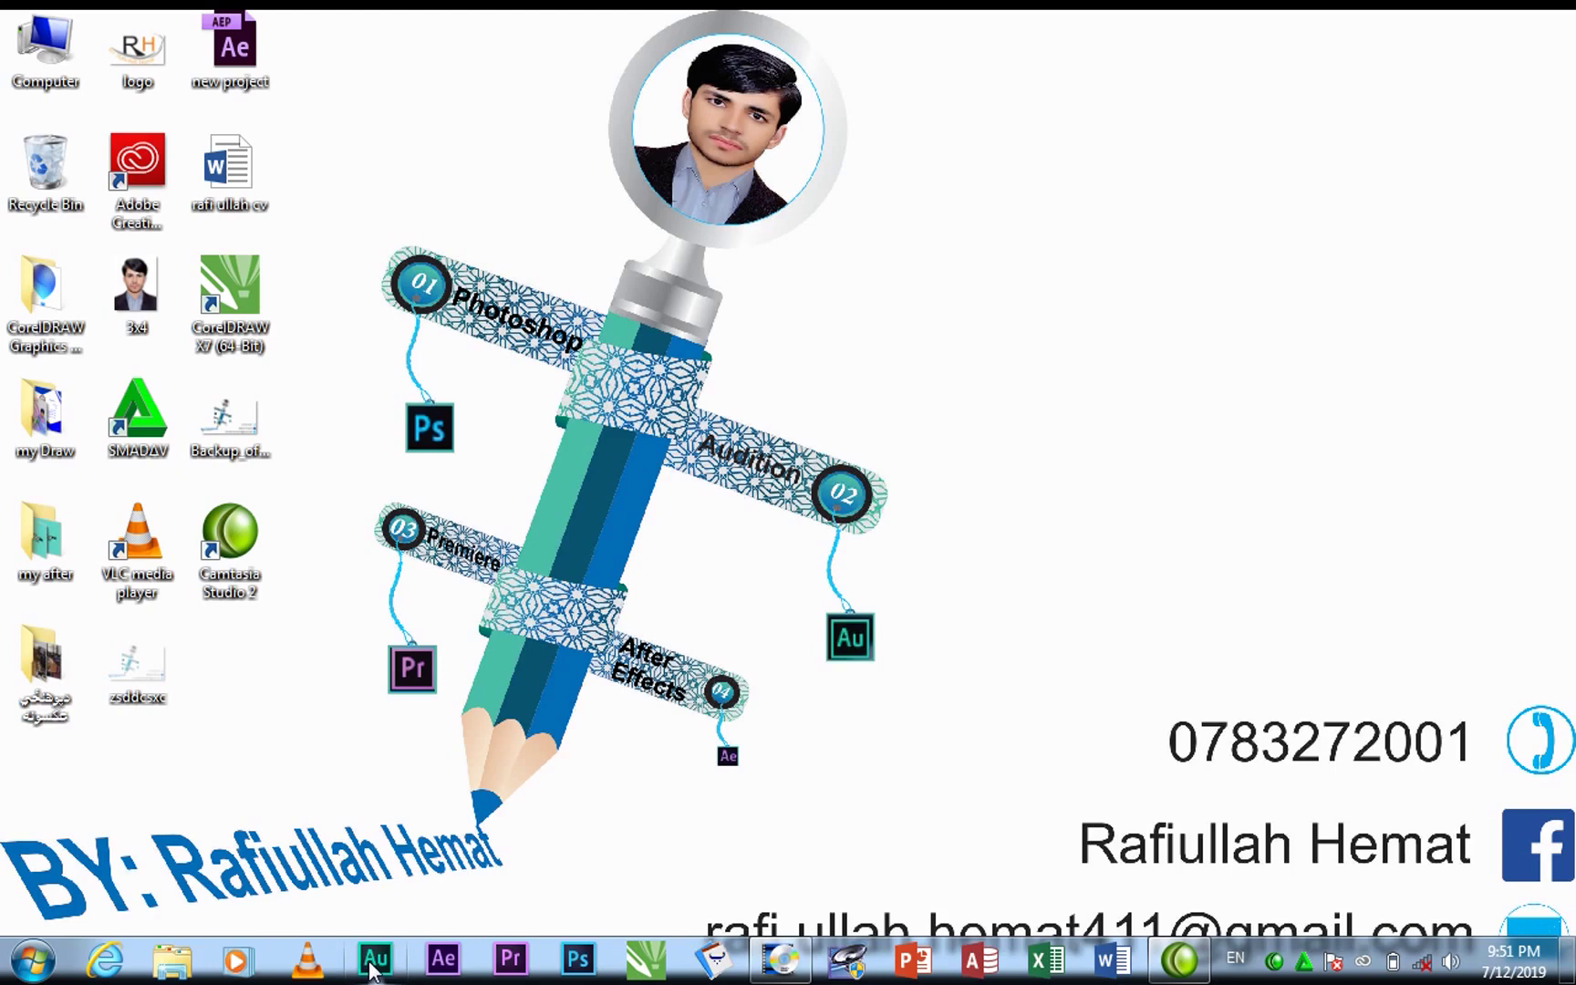
# Step: Launch Adobe Audition CC 2015, try to license the software from the trial window, and quit
pyautogui.click(374, 963)
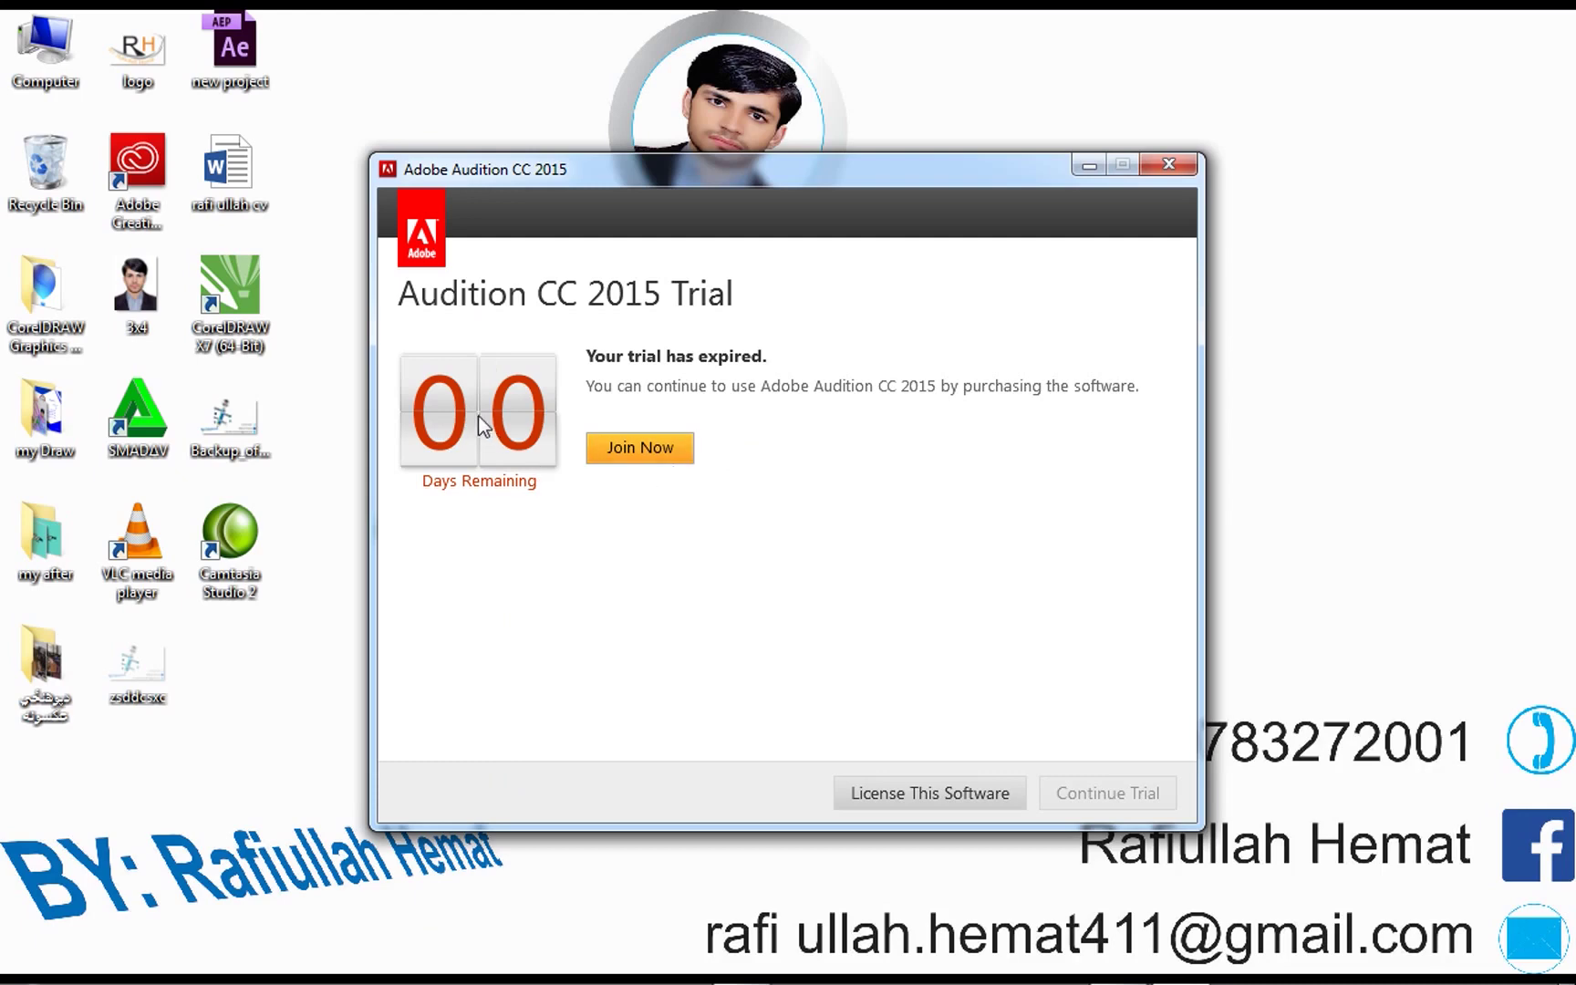
pyautogui.click(922, 794)
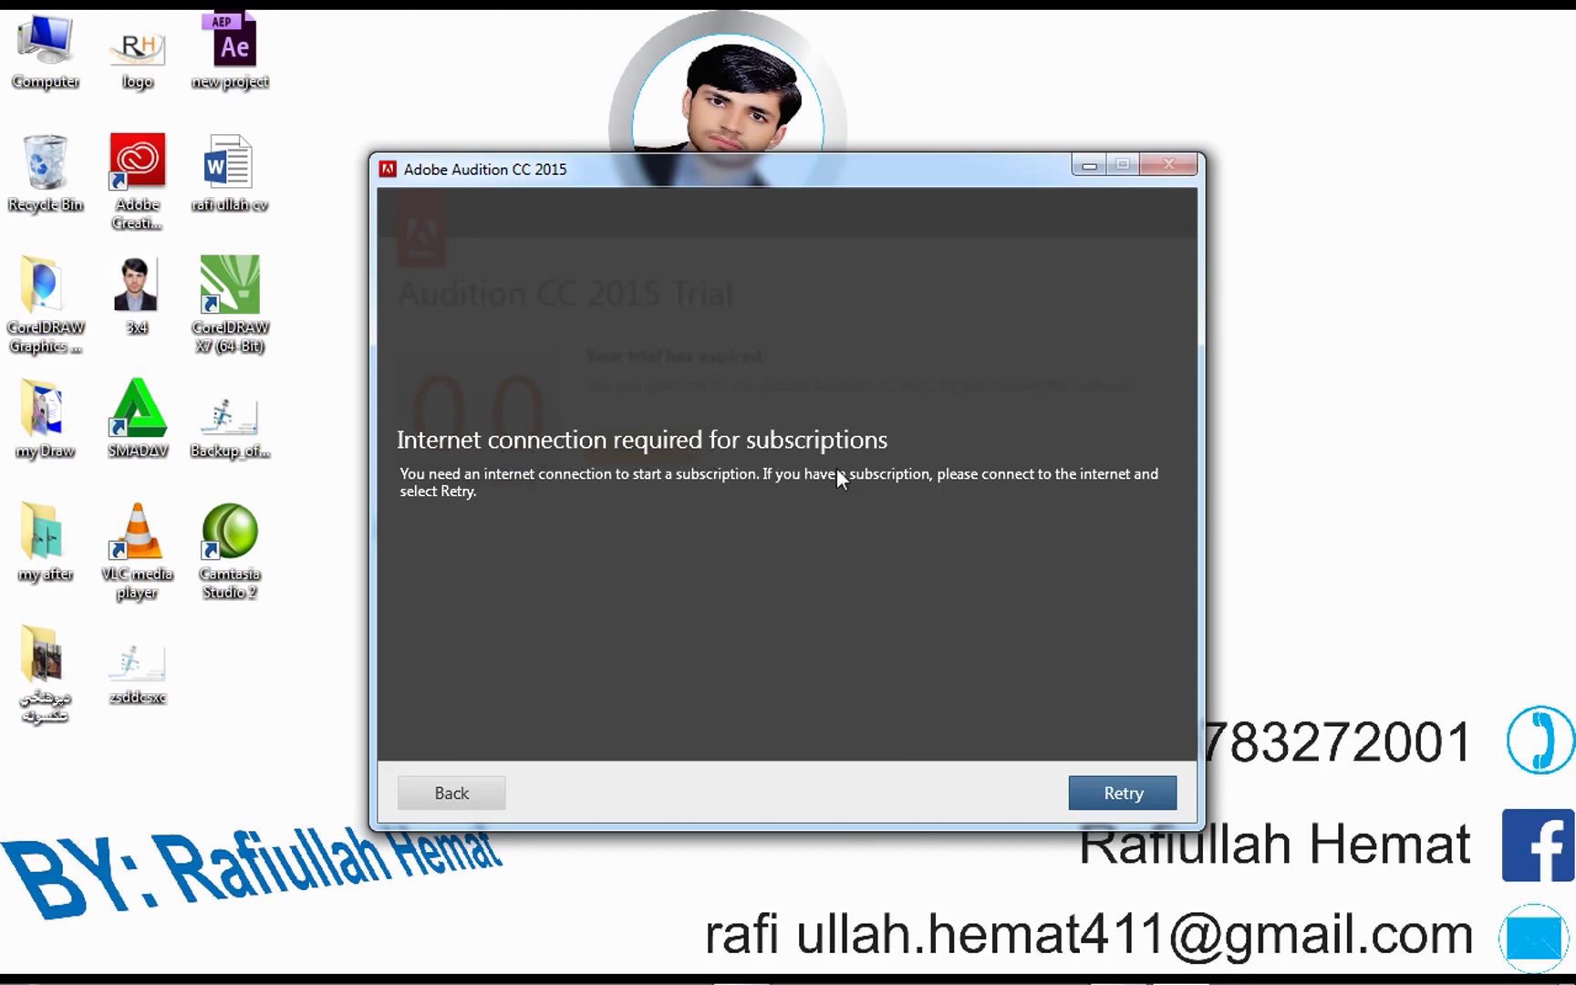
pyautogui.click(469, 792)
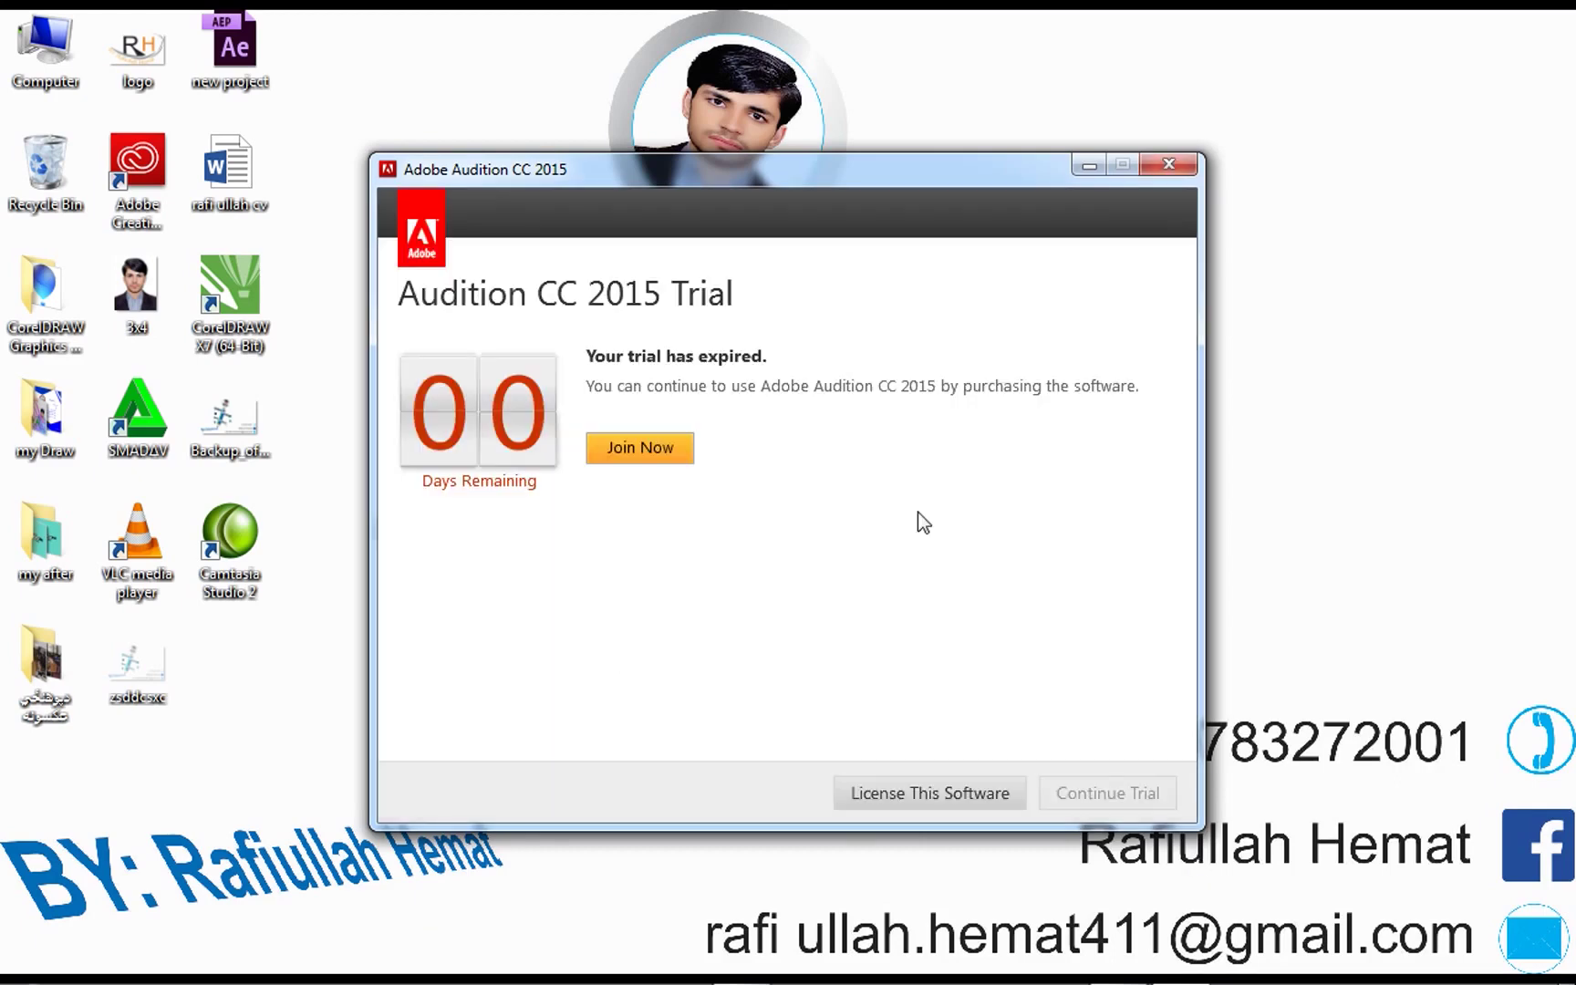
pyautogui.click(1171, 166)
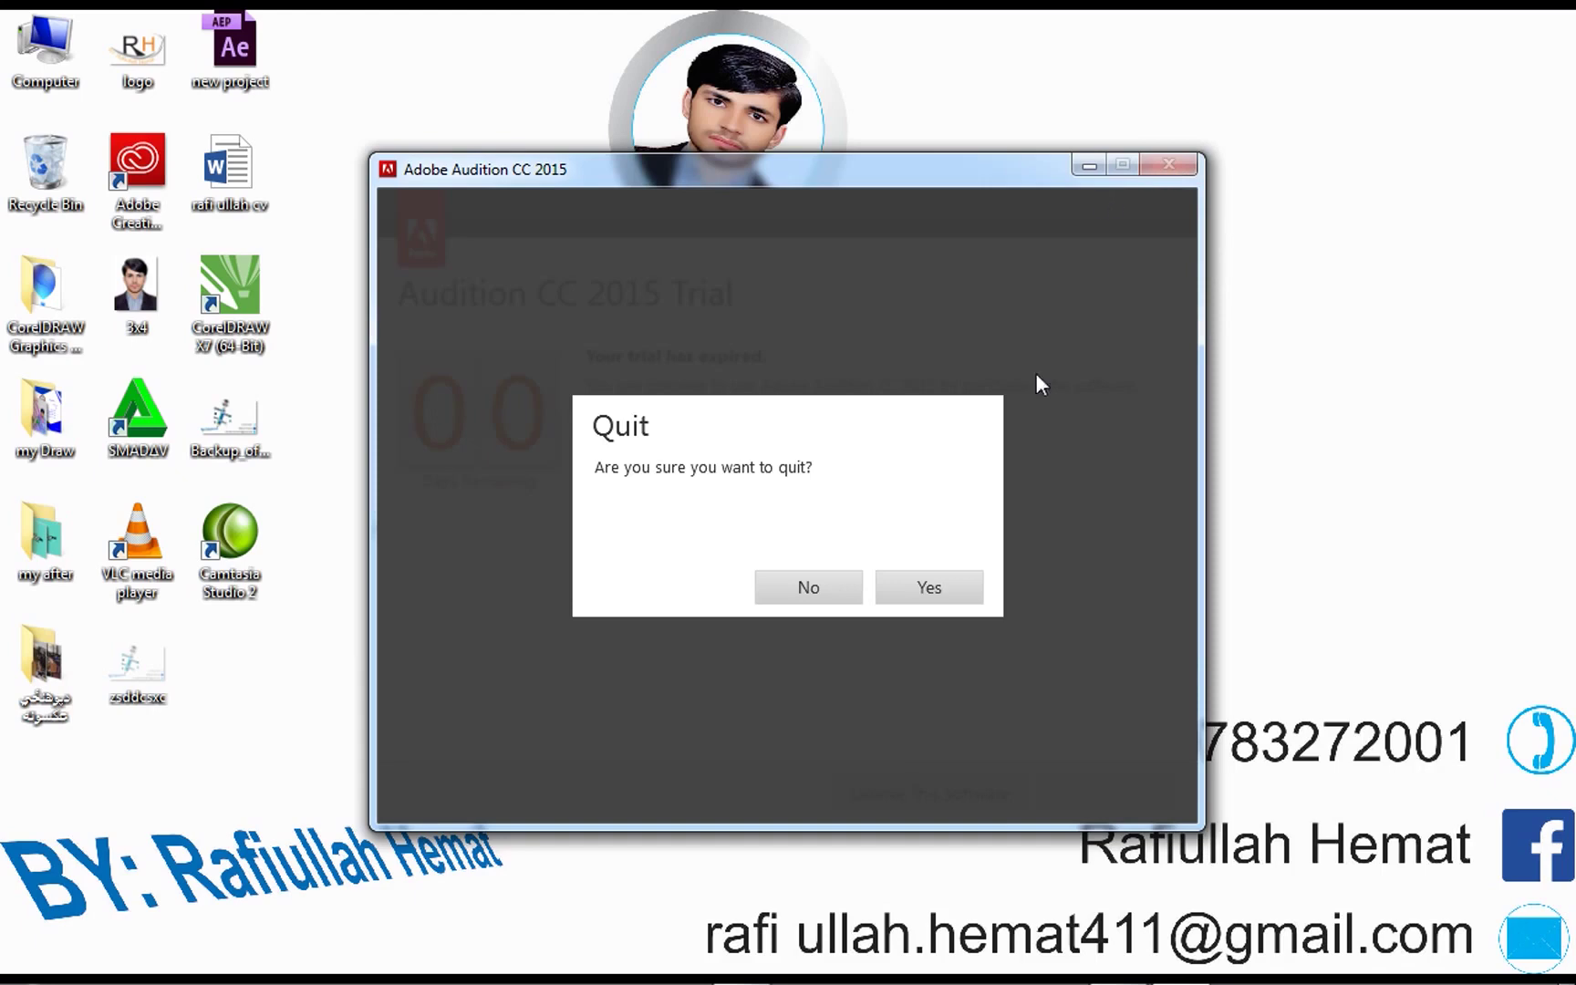
pyautogui.click(902, 600)
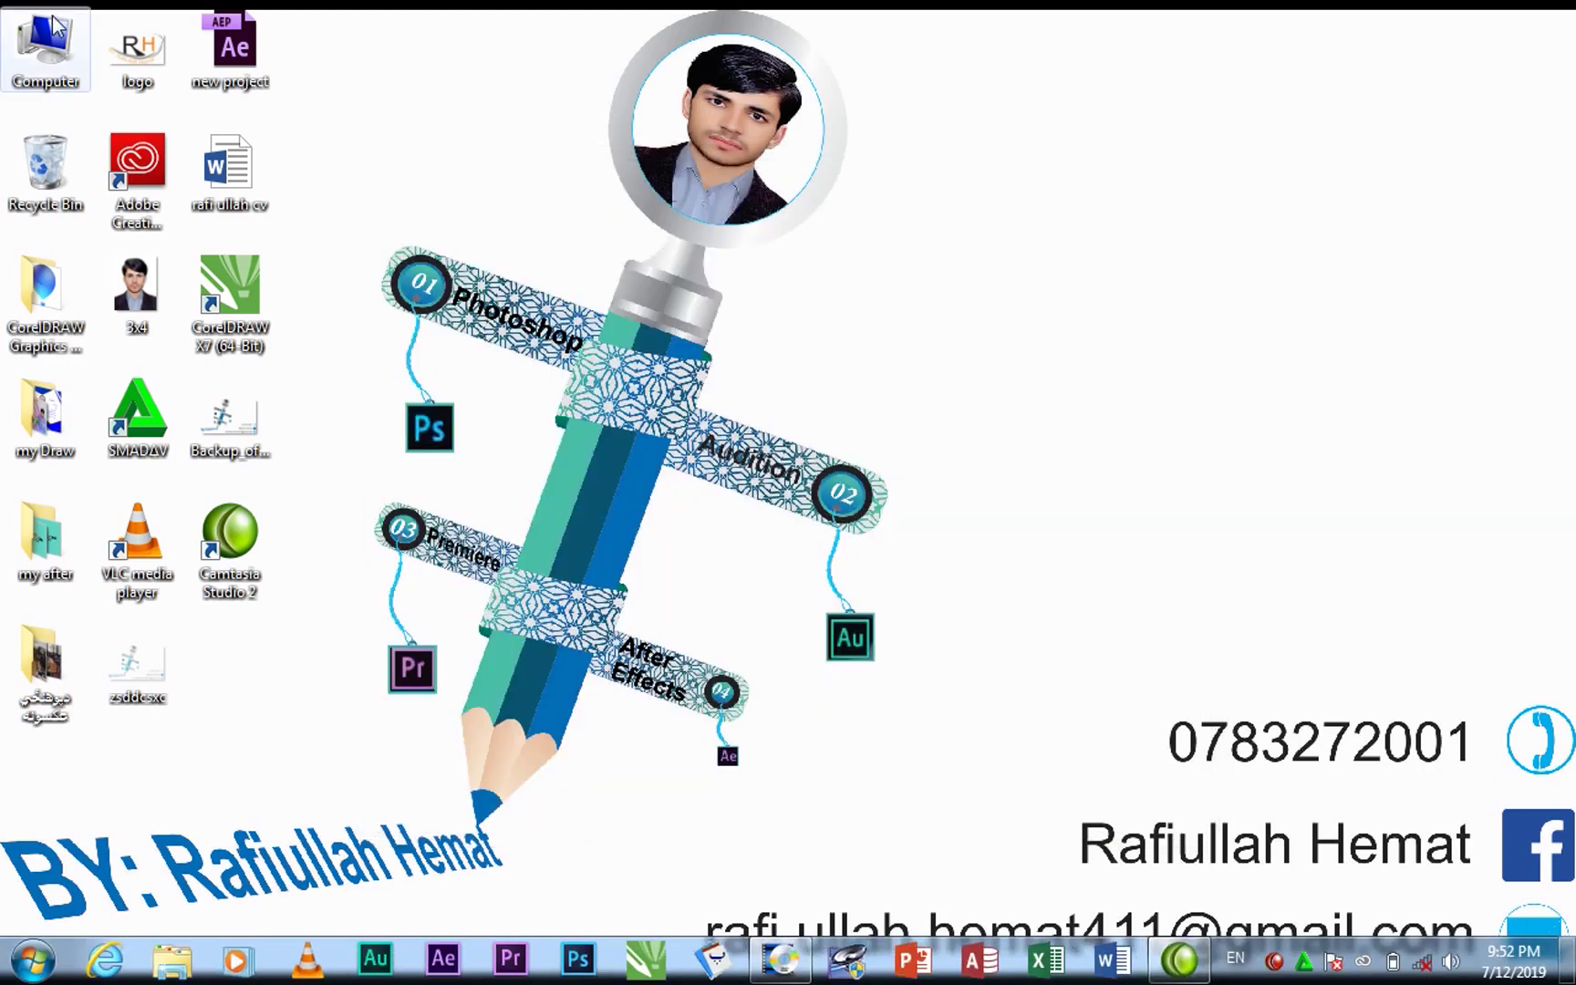
# Step: Open the Adobe Audition CC 2015 8.0.0.192 Final x64 folder inside the 2015 setup folder on drive D
pyautogui.doubleClick(53, 45)
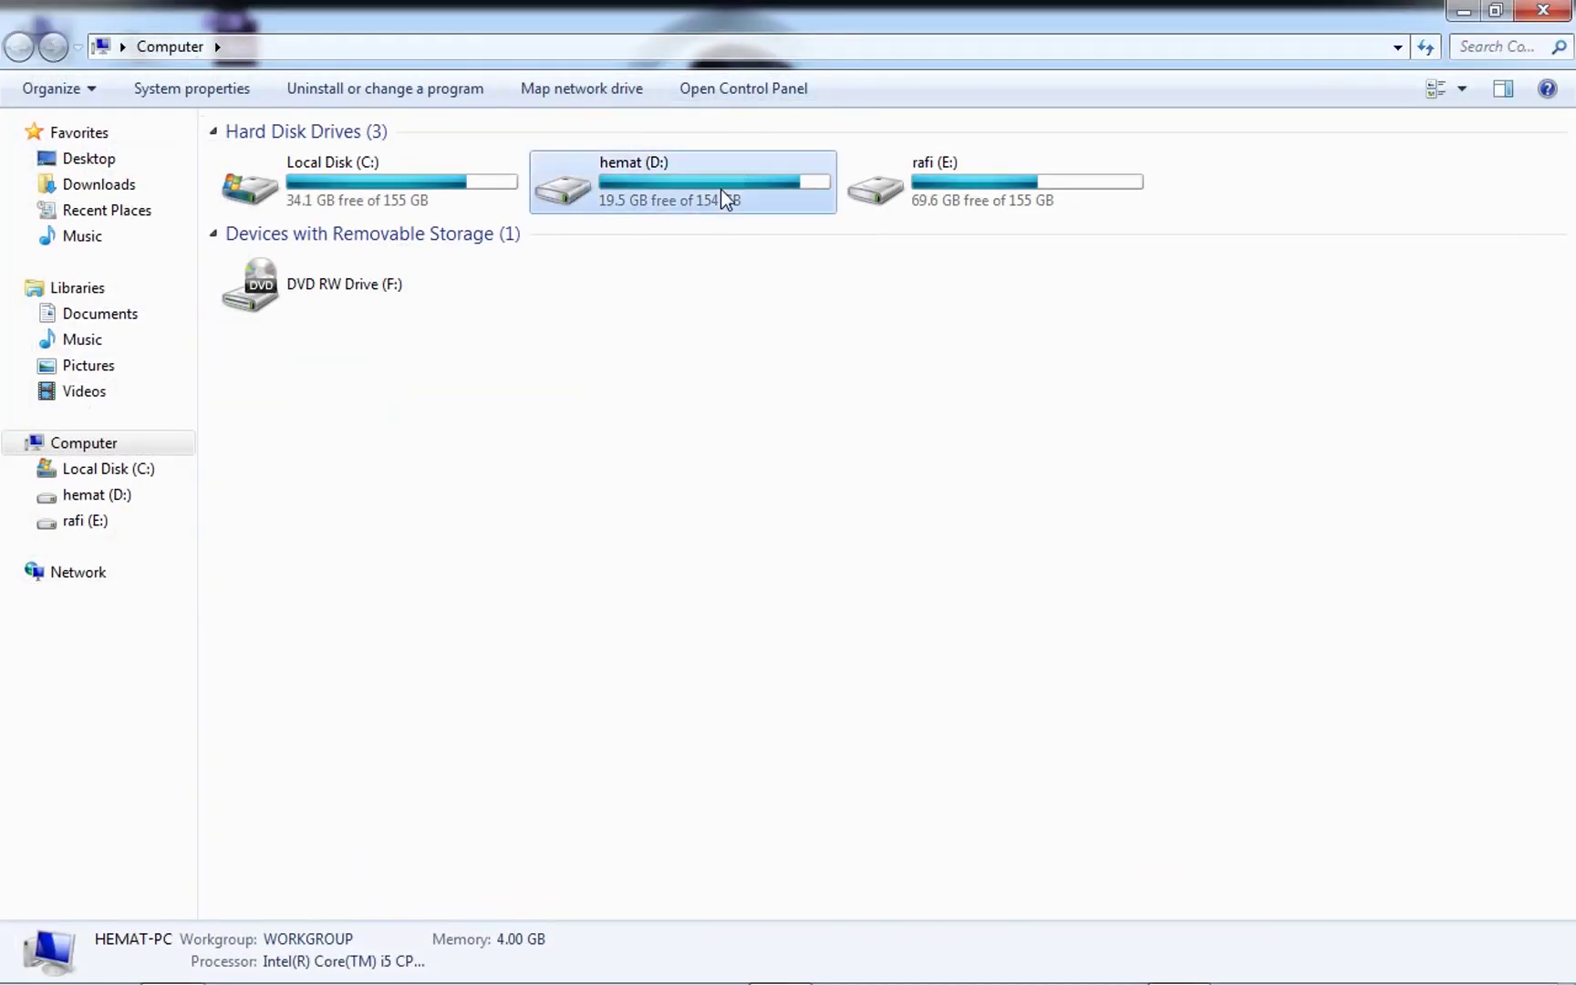
pyautogui.doubleClick(720, 189)
pyautogui.doubleClick(301, 162)
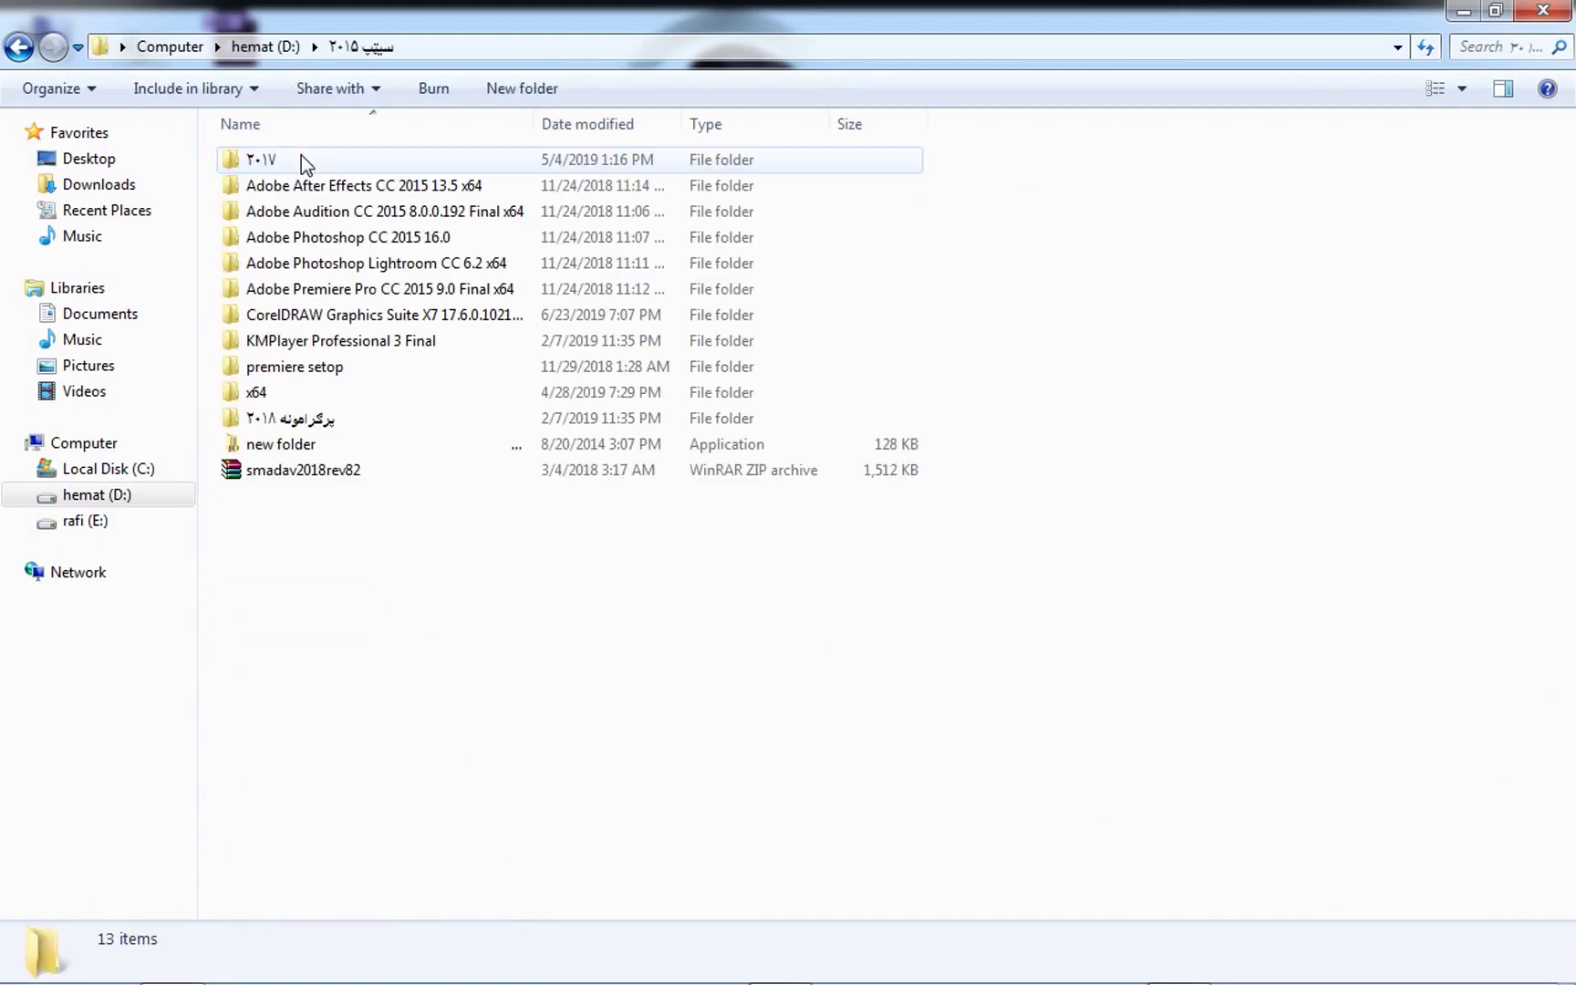
pyautogui.doubleClick(294, 213)
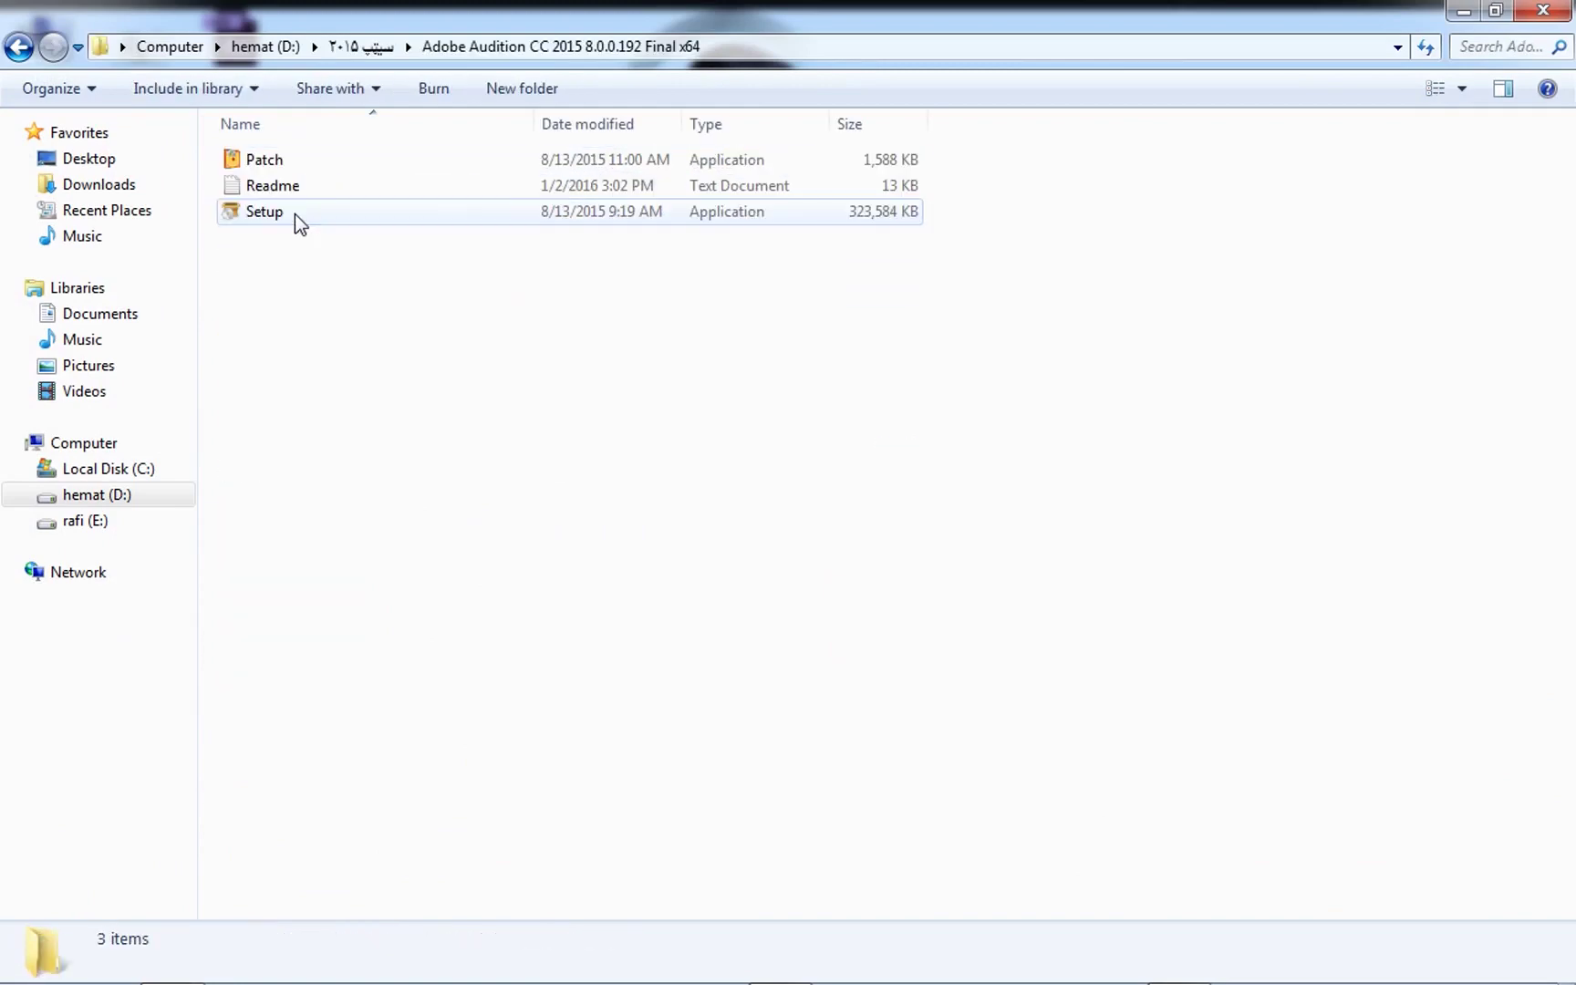
# Step: Run the Patch application and patch Adobe Audition CC 2015 (64-Bit) in Universal Adobe Patcher
pyautogui.click(262, 166)
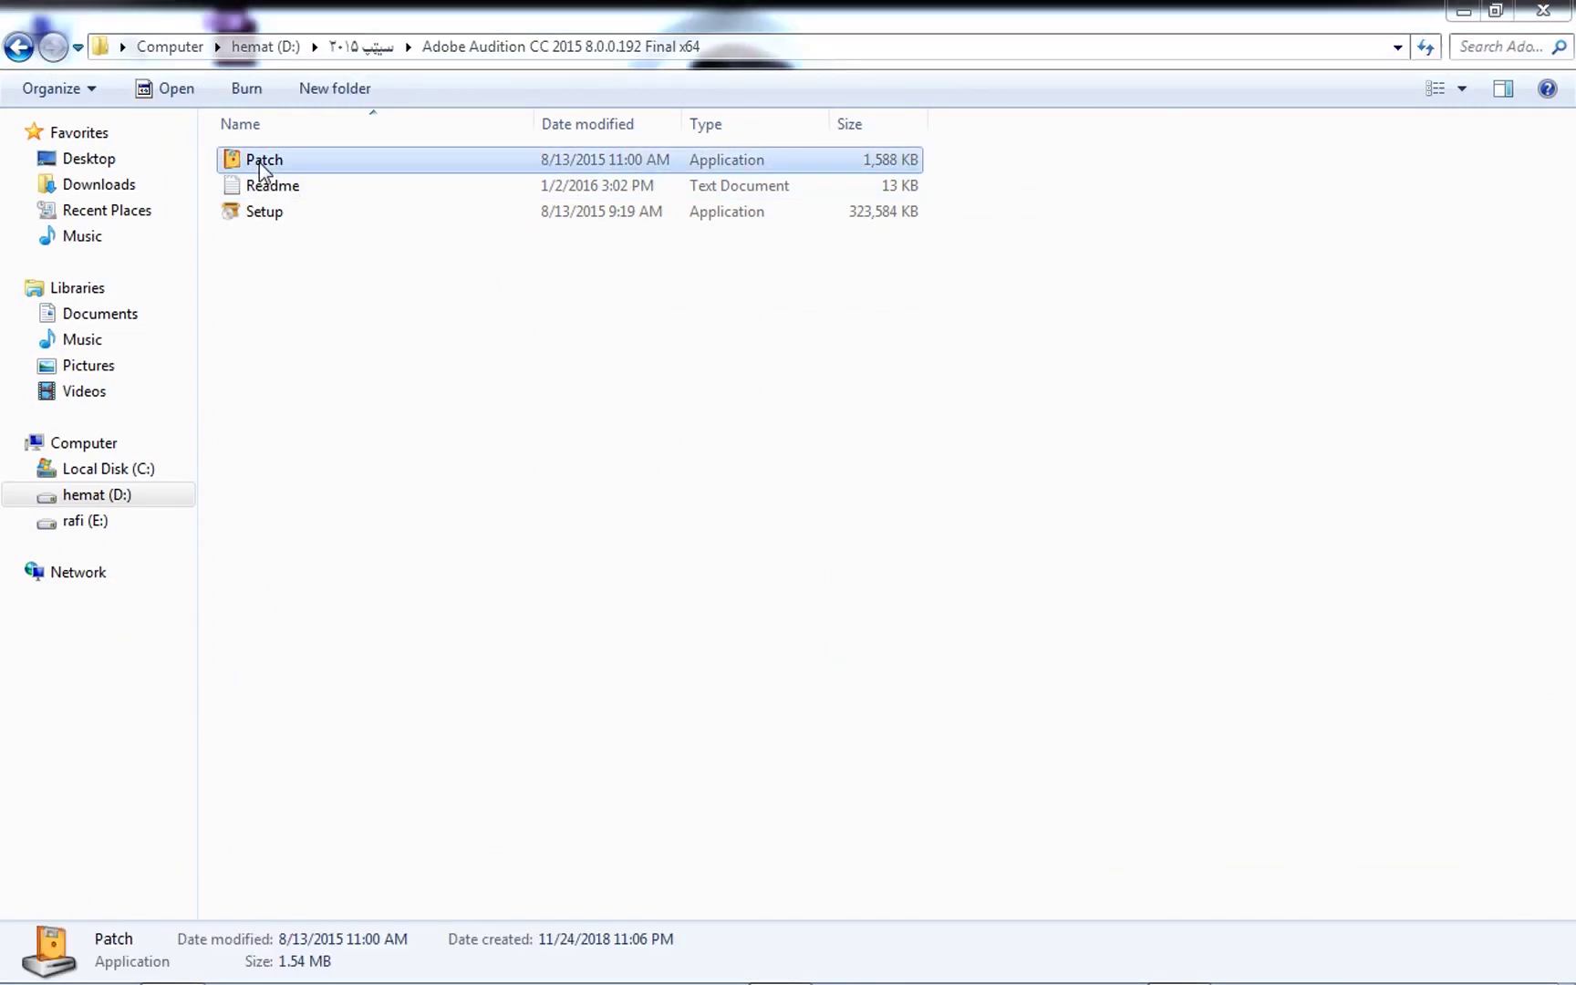
pyautogui.doubleClick(261, 167)
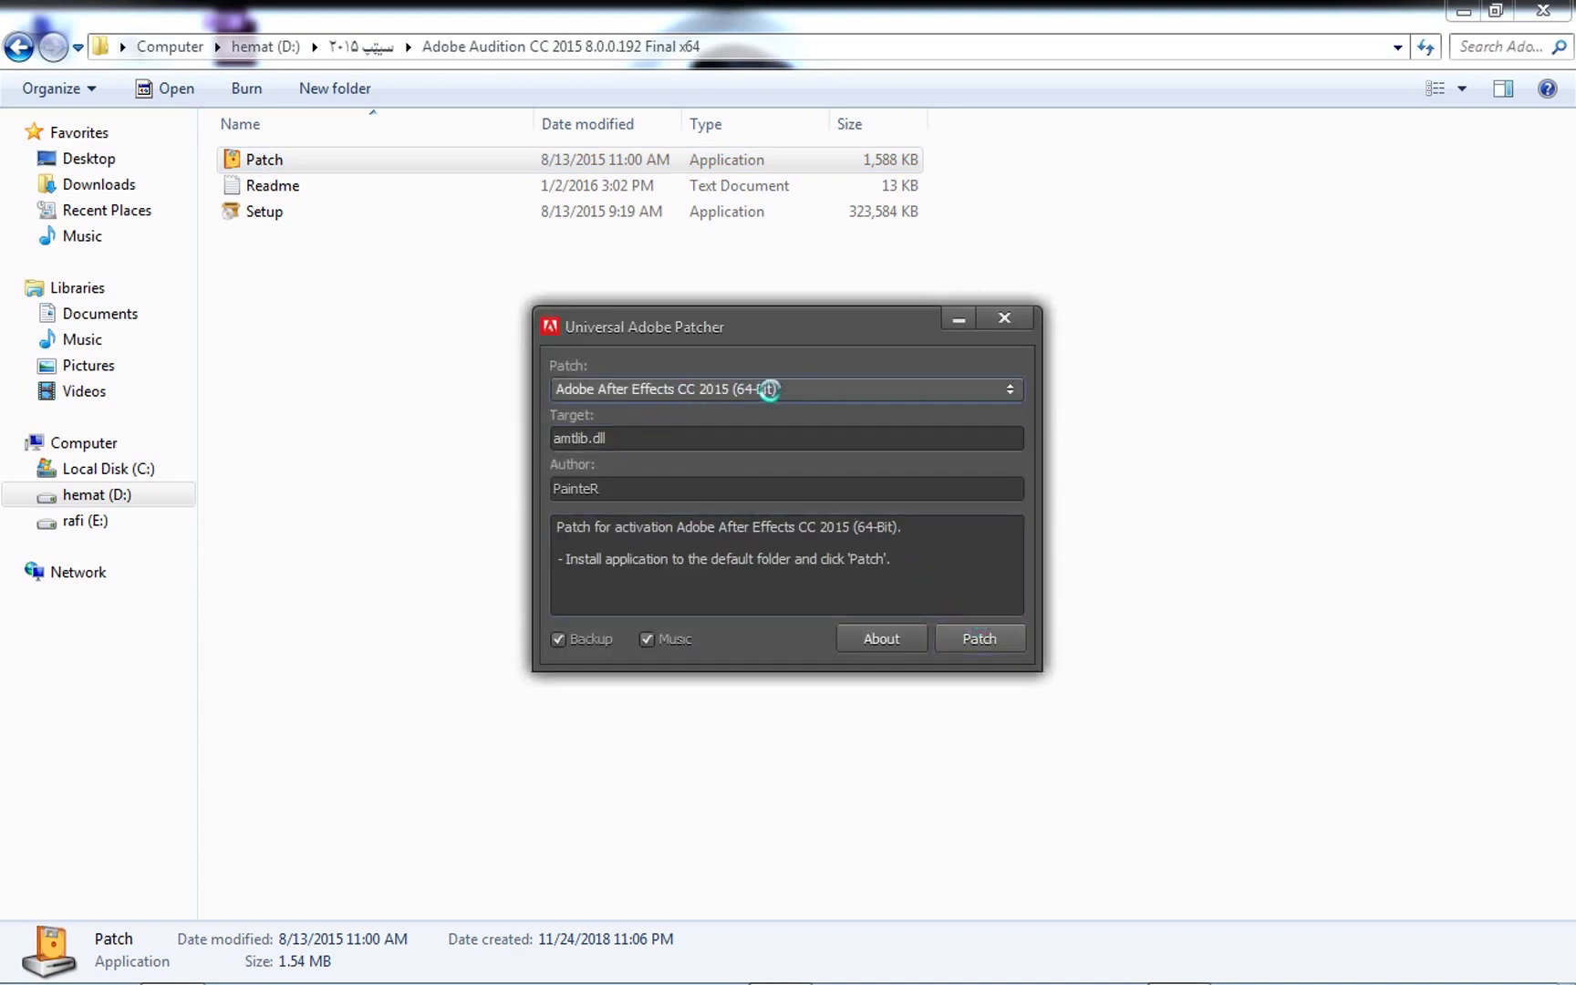
pyautogui.click(832, 388)
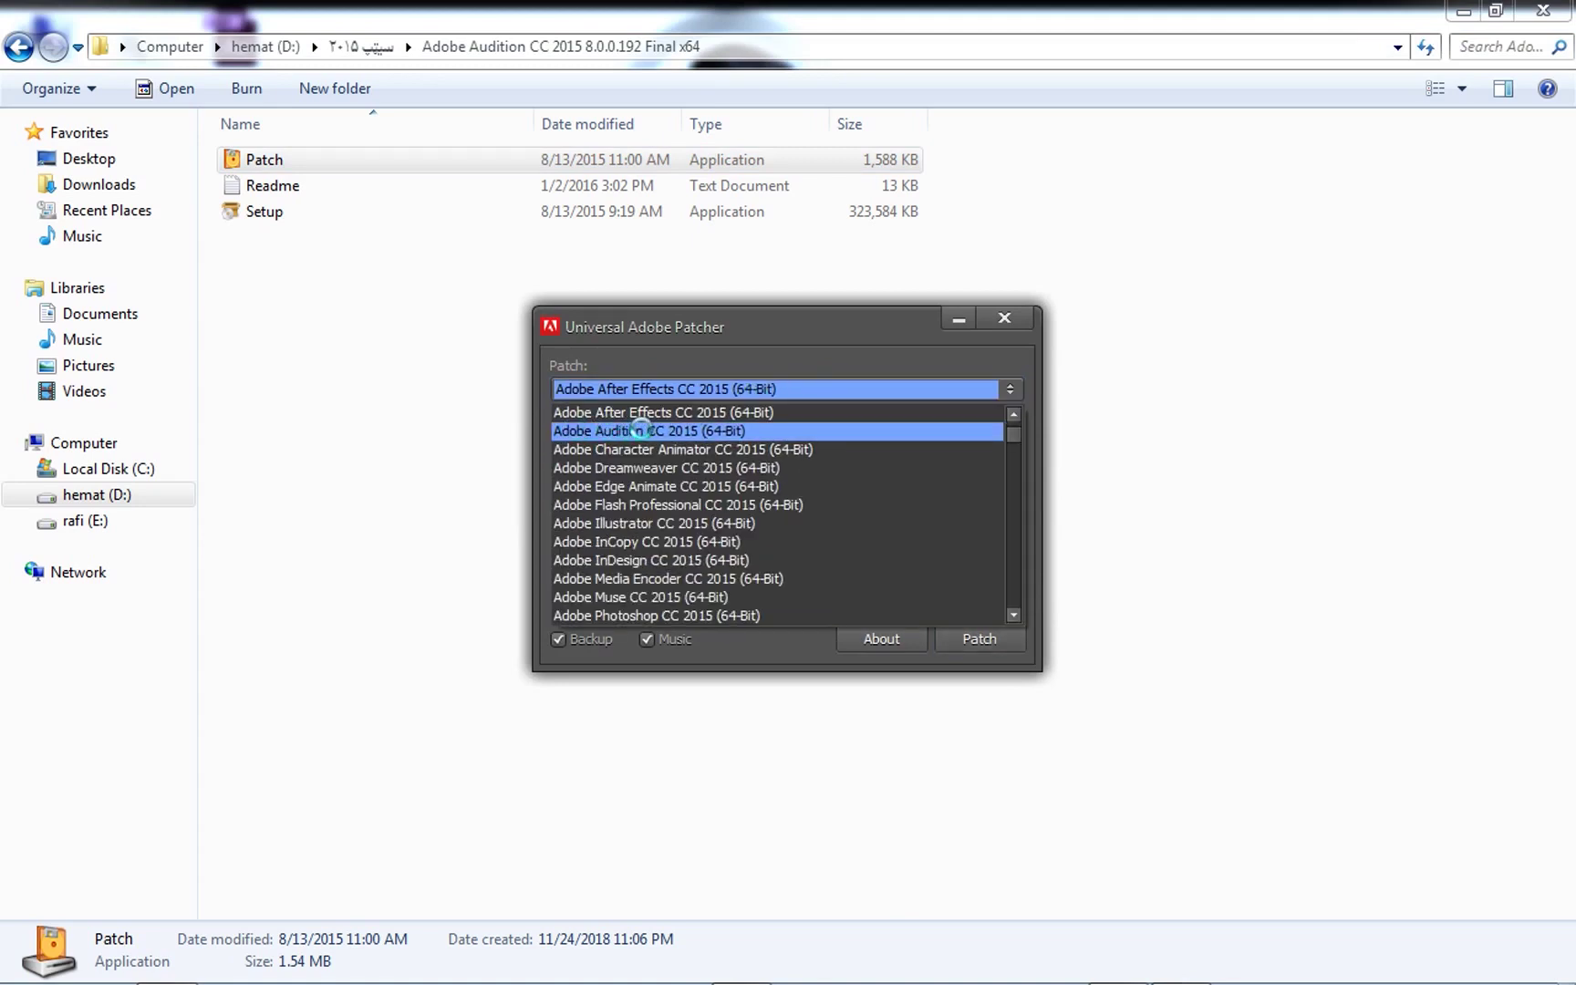
pyautogui.click(638, 429)
pyautogui.click(985, 640)
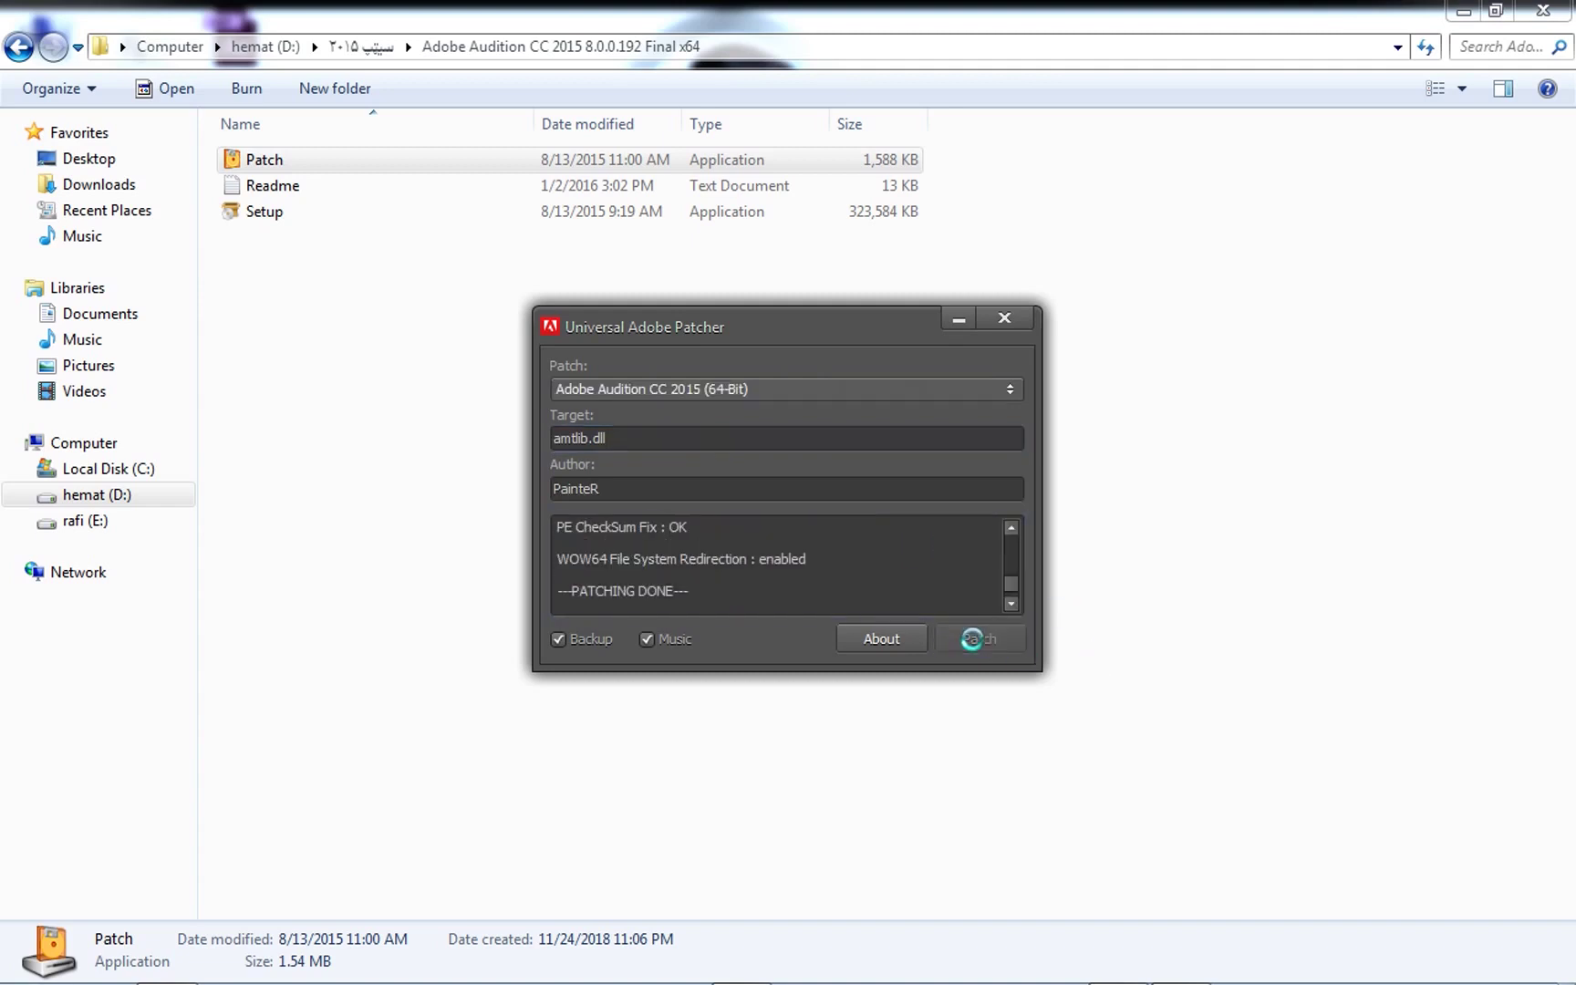
# Step: View the patcher's About information, dismiss it, and close Universal Adobe Patcher
pyautogui.click(912, 639)
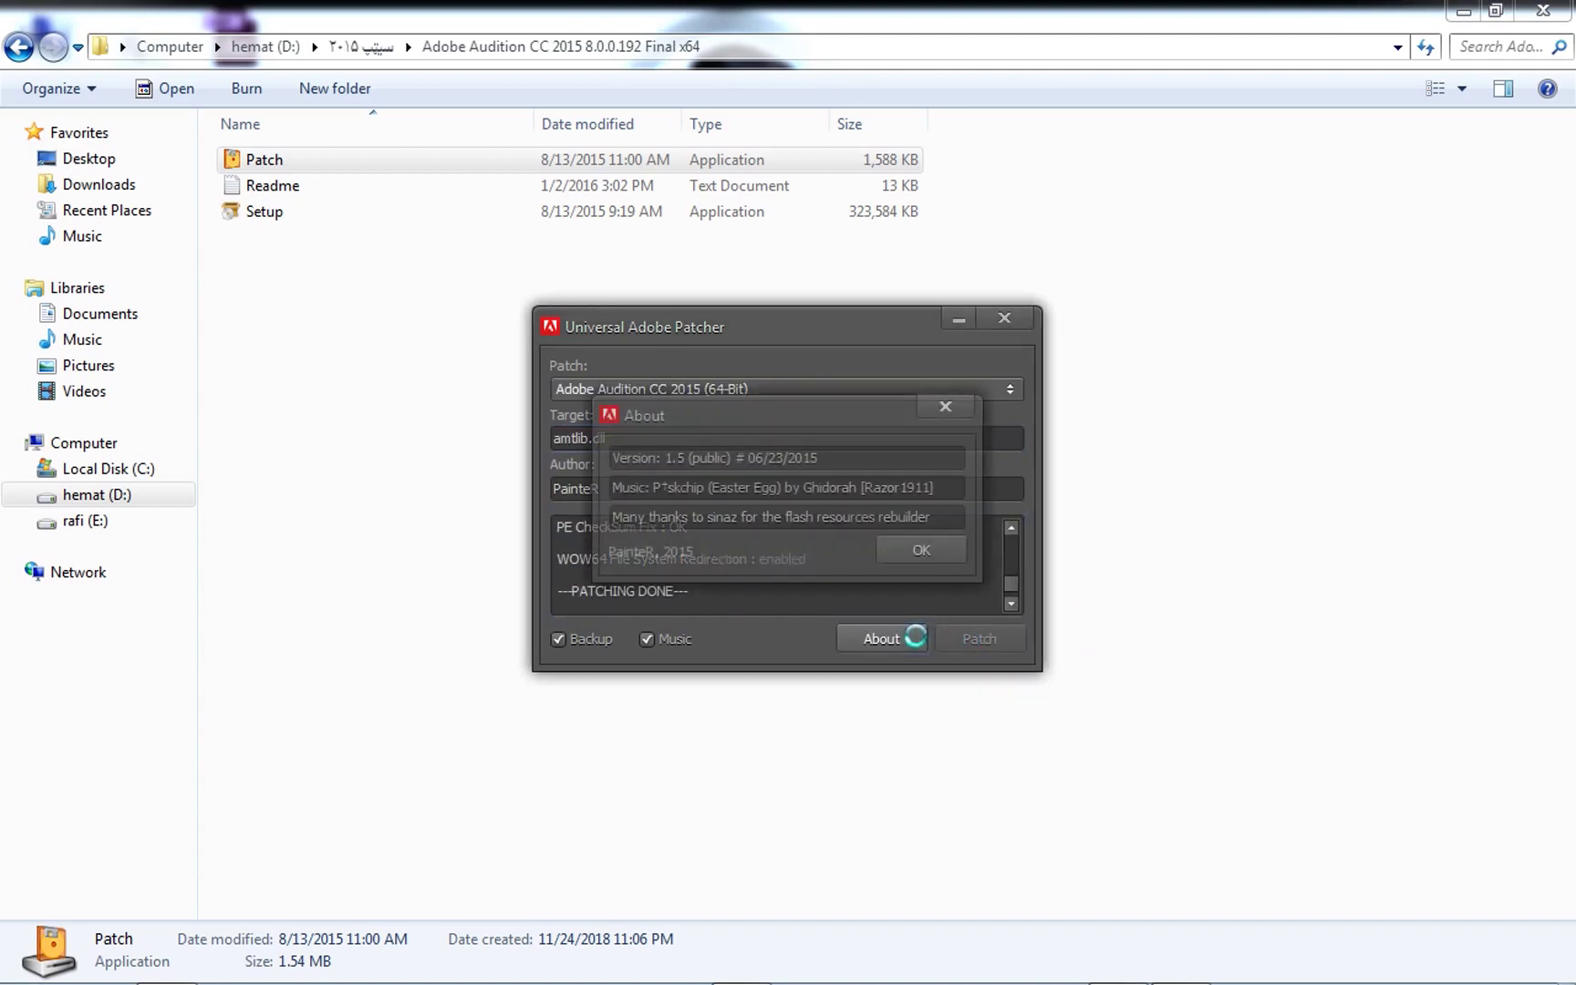
pyautogui.click(920, 547)
pyautogui.click(1004, 318)
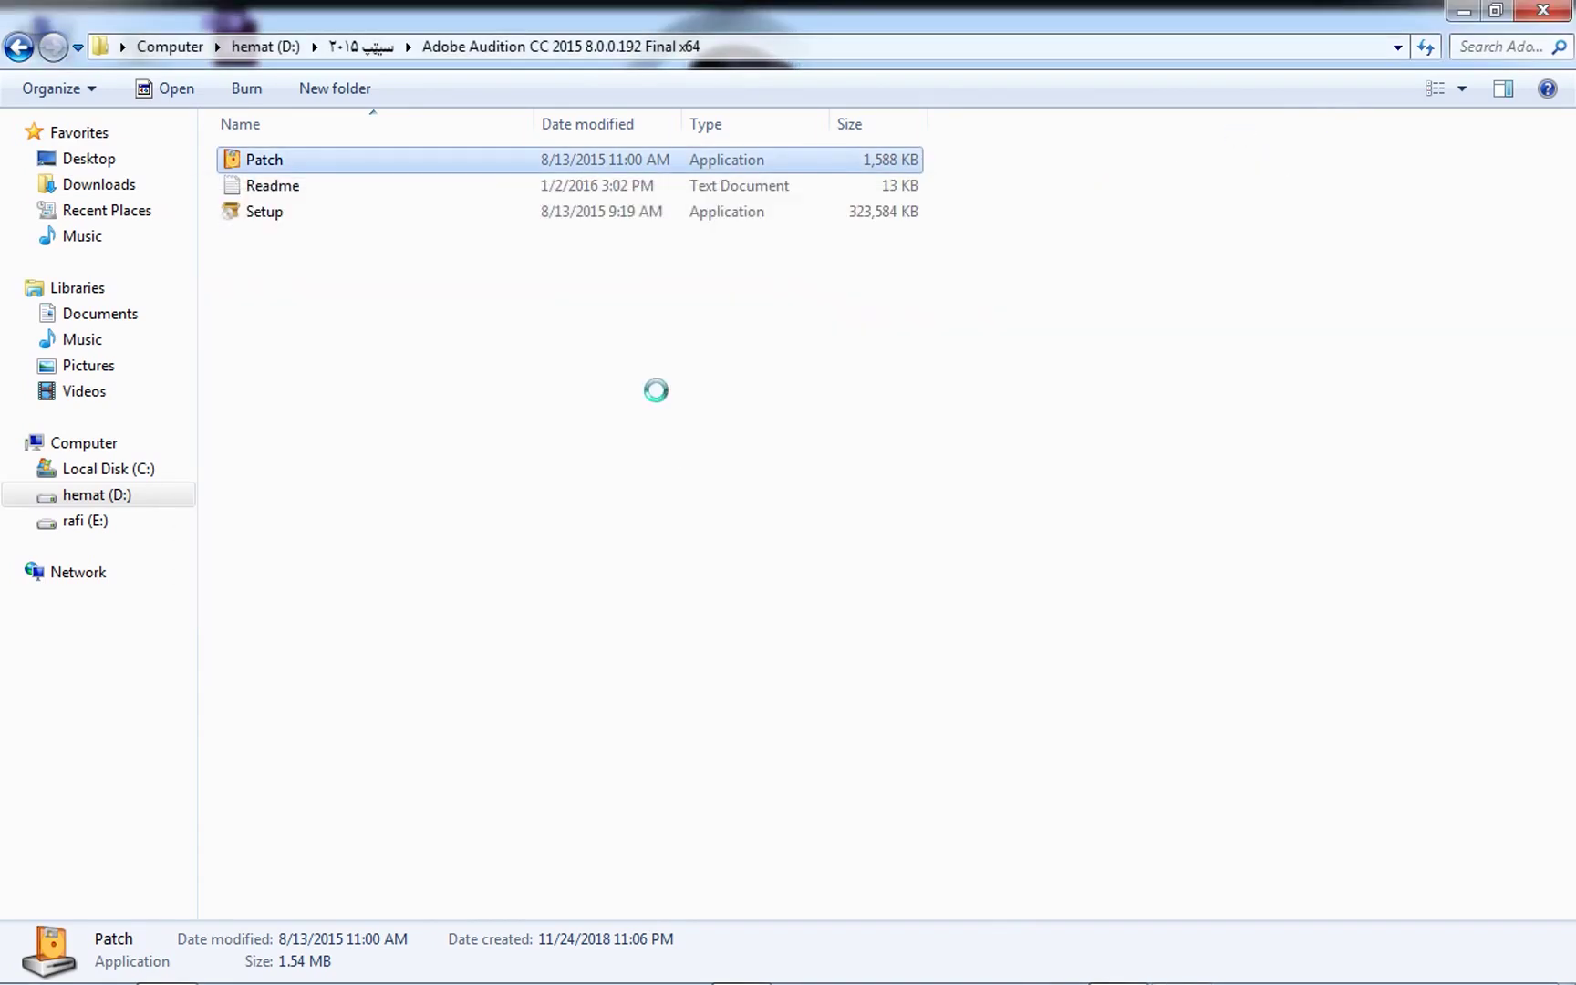
# Step: Close the setup folder window and launch Adobe Audition CC 2015 from its pinned shortcut
pyautogui.click(1543, 10)
pyautogui.moveTo(315, 981)
pyautogui.click(379, 965)
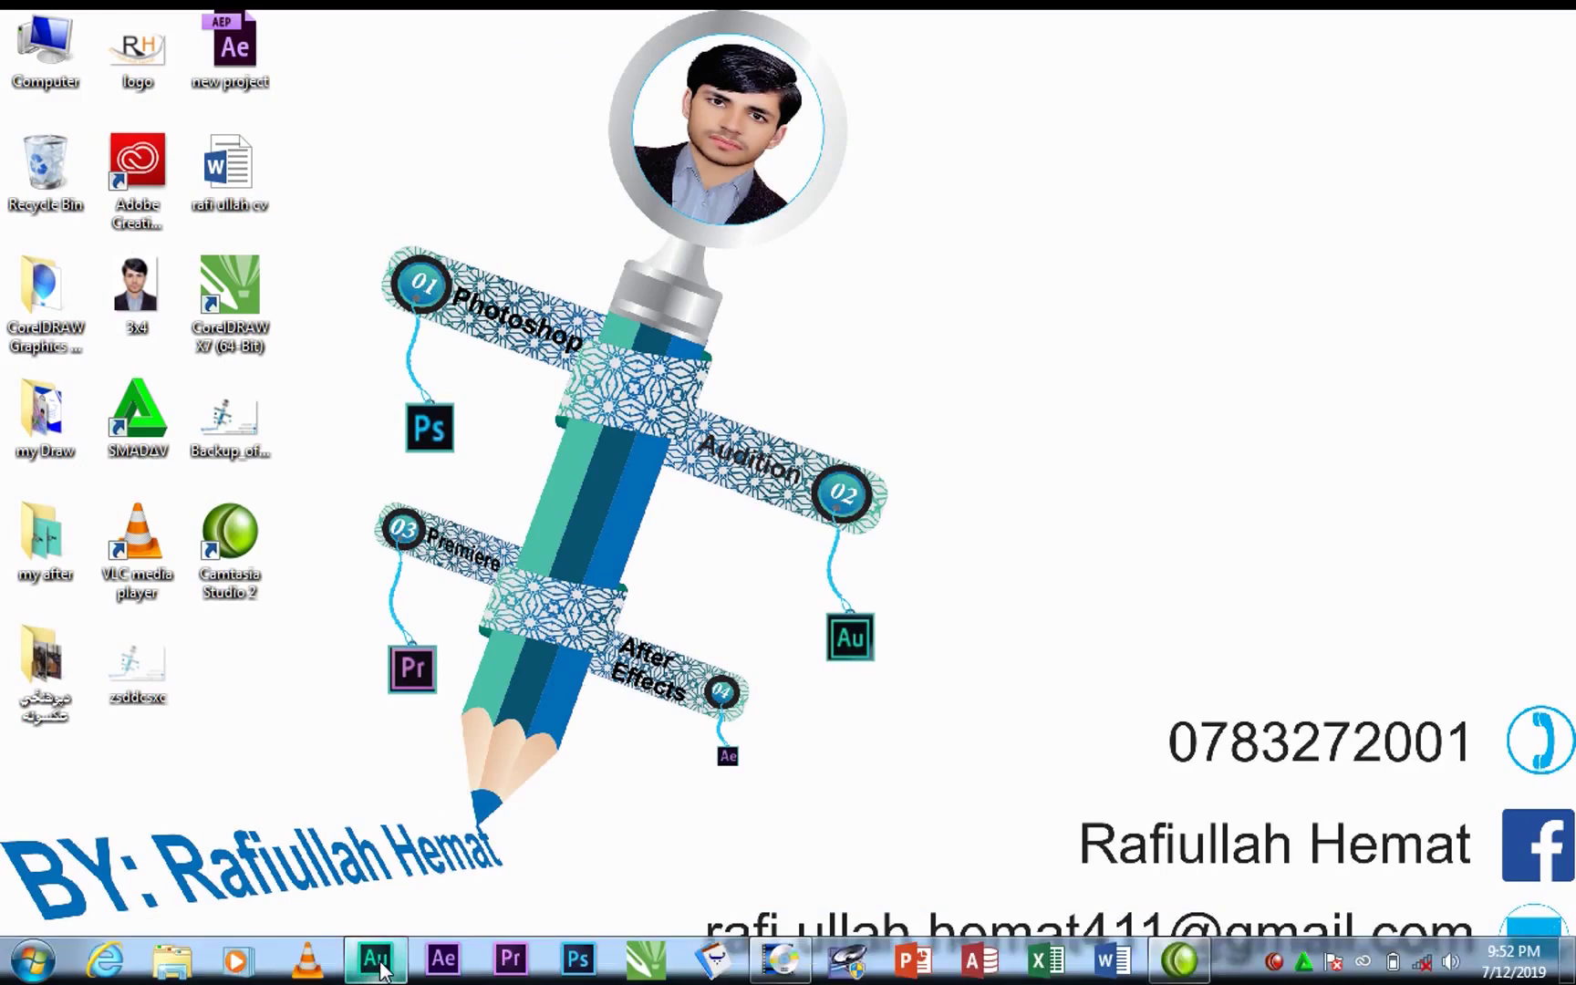